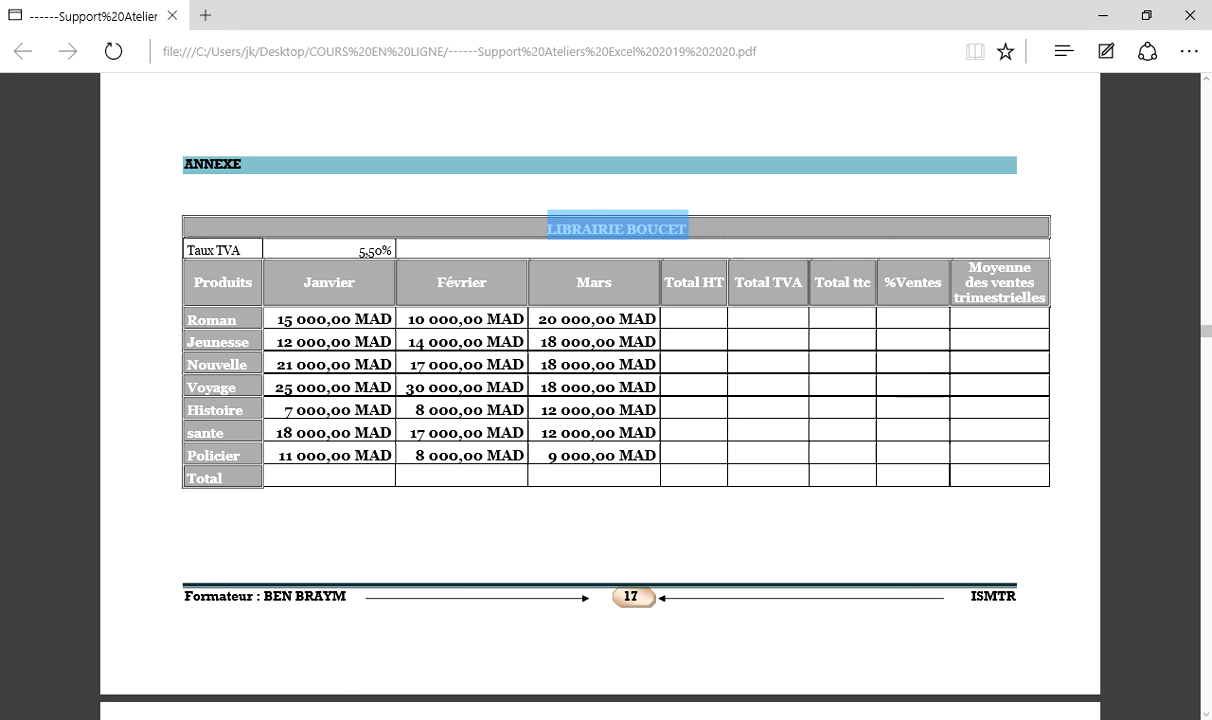
# Switch to the Excel workbook and unmerge the LIBRAIRIE BOUCET title, restoring its merge and centring across A1:H1
pyautogui.click(346, 719)
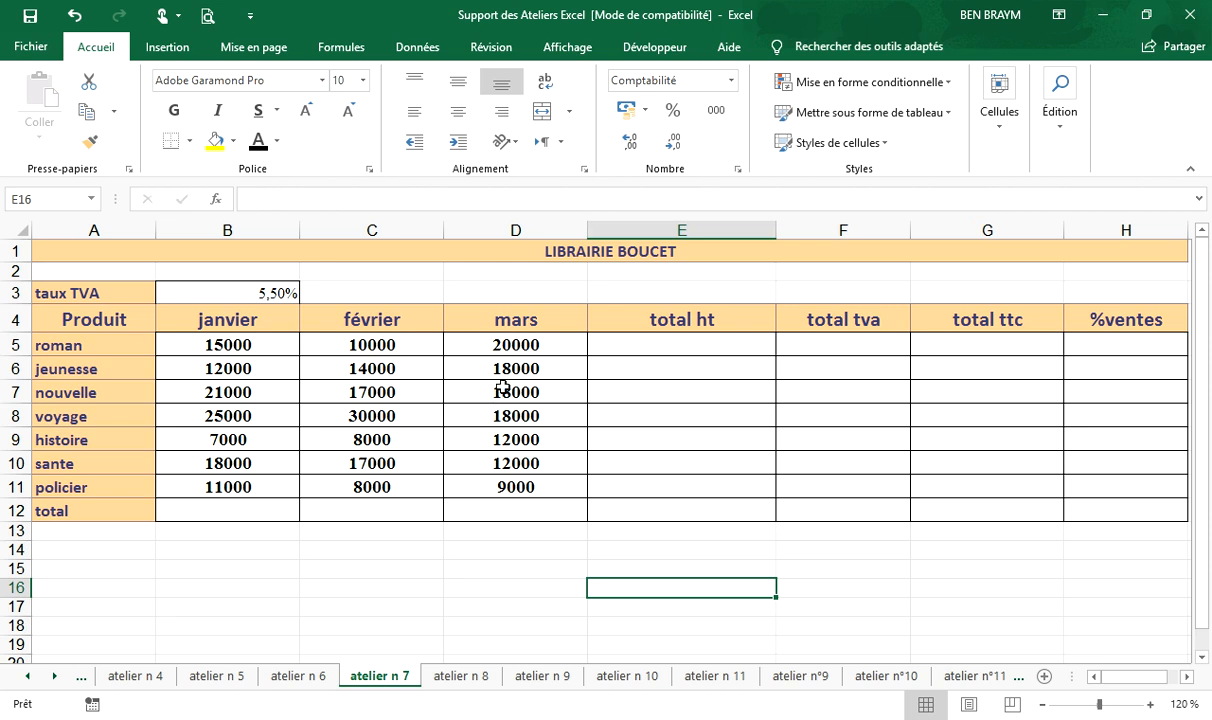
pyautogui.click(535, 250)
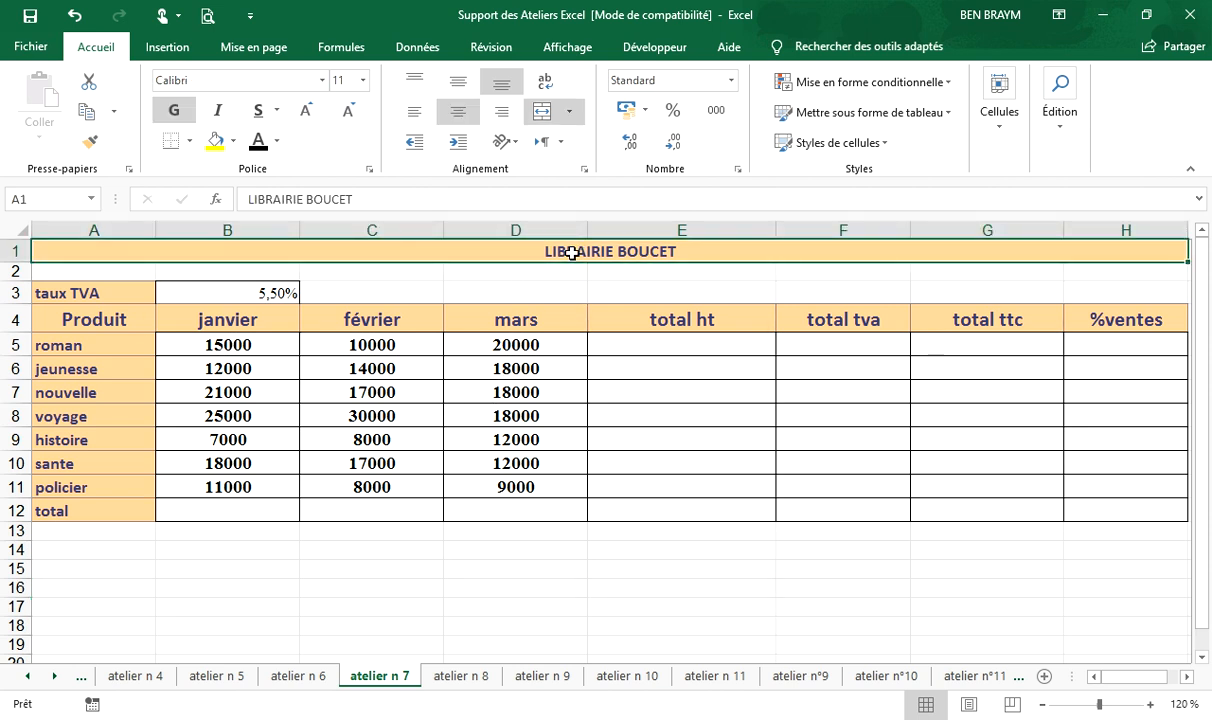
pyautogui.click(540, 112)
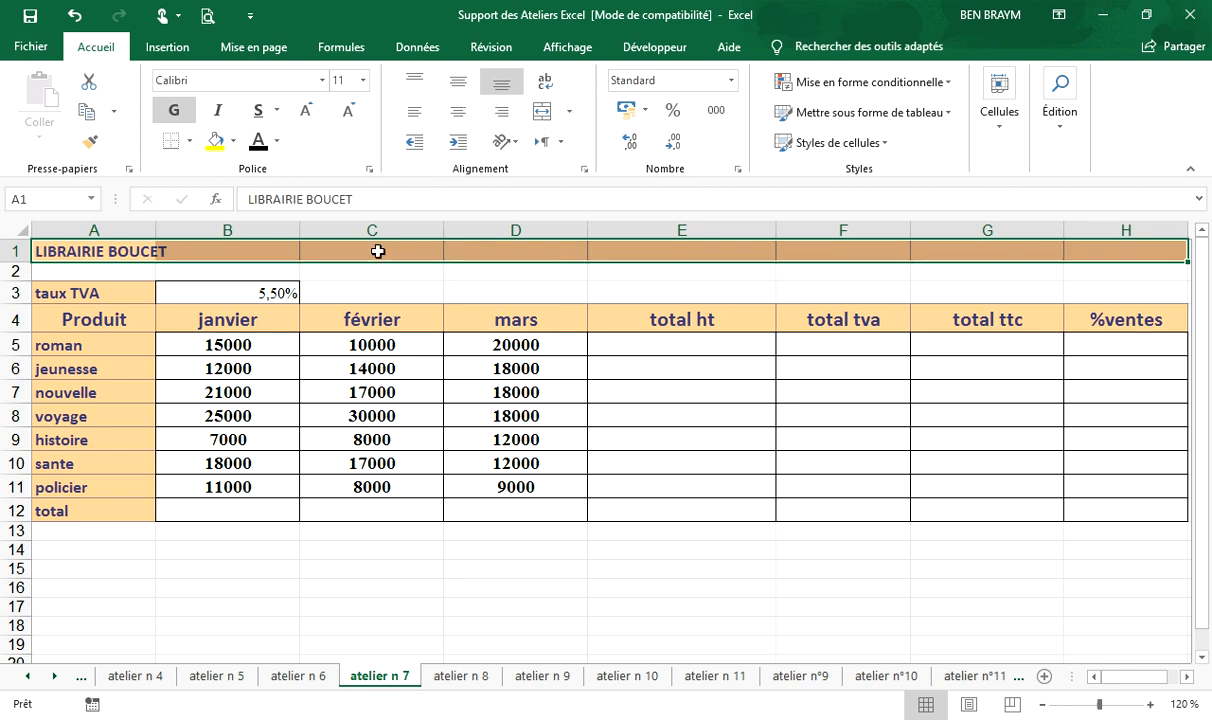
pyautogui.moveTo(105, 247); pyautogui.dragTo(1088, 255)
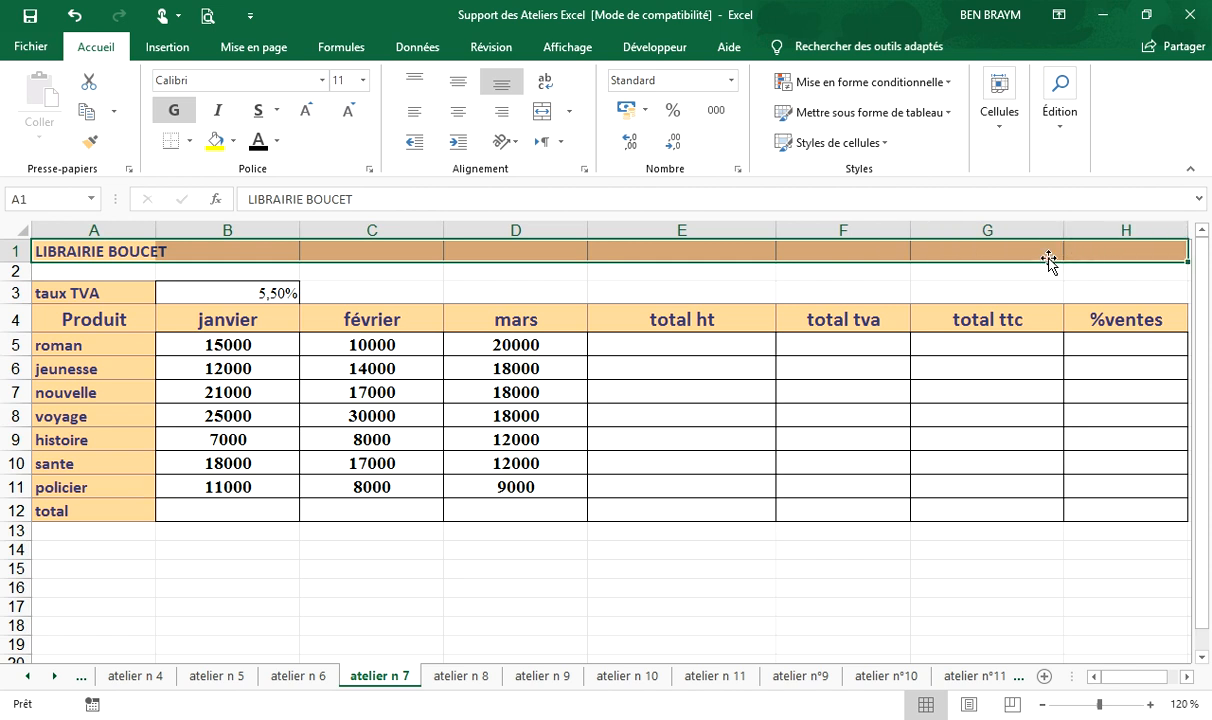
pyautogui.click(540, 114)
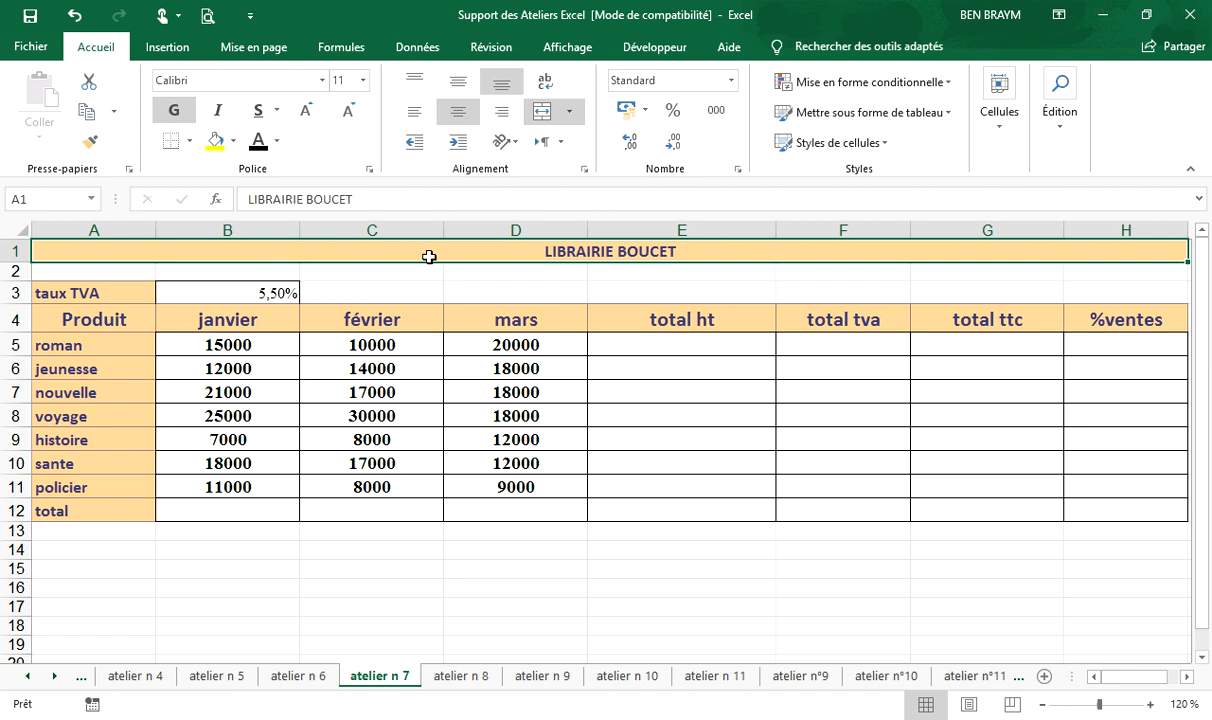
# Preview the Entrée cell style on the empty cells B15:G15 without applying it
pyautogui.moveTo(181, 574); pyautogui.dragTo(975, 568)
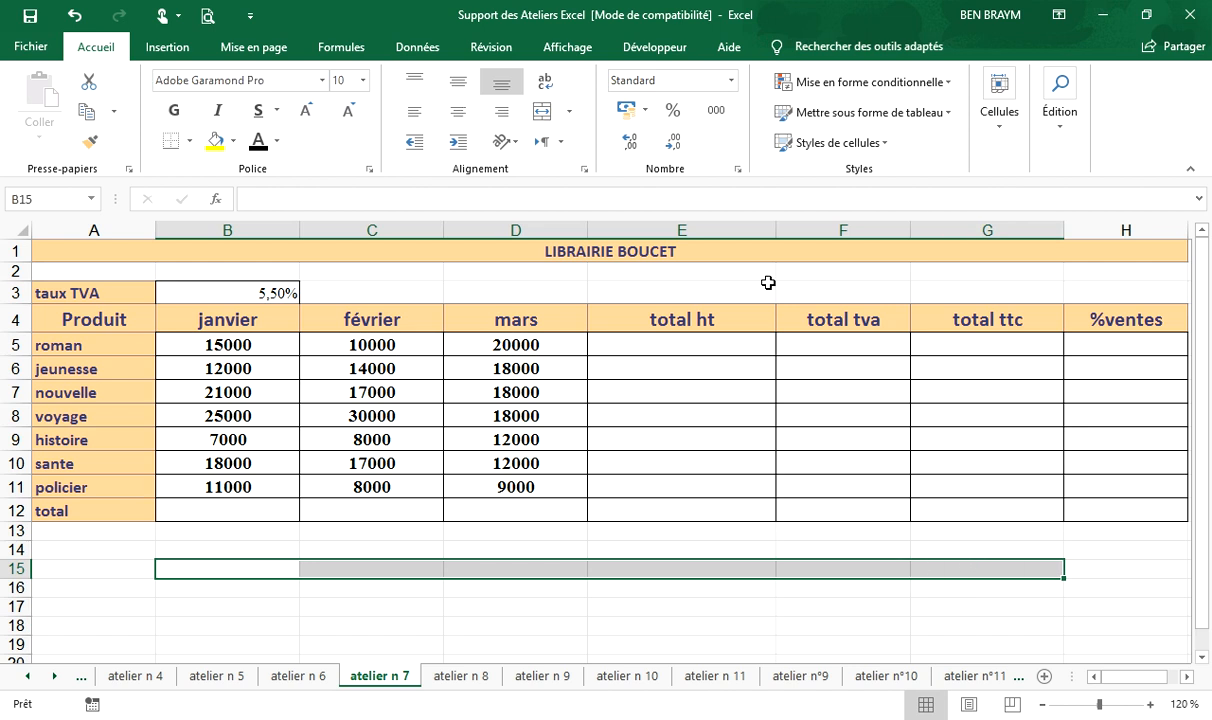
pyautogui.click(840, 146)
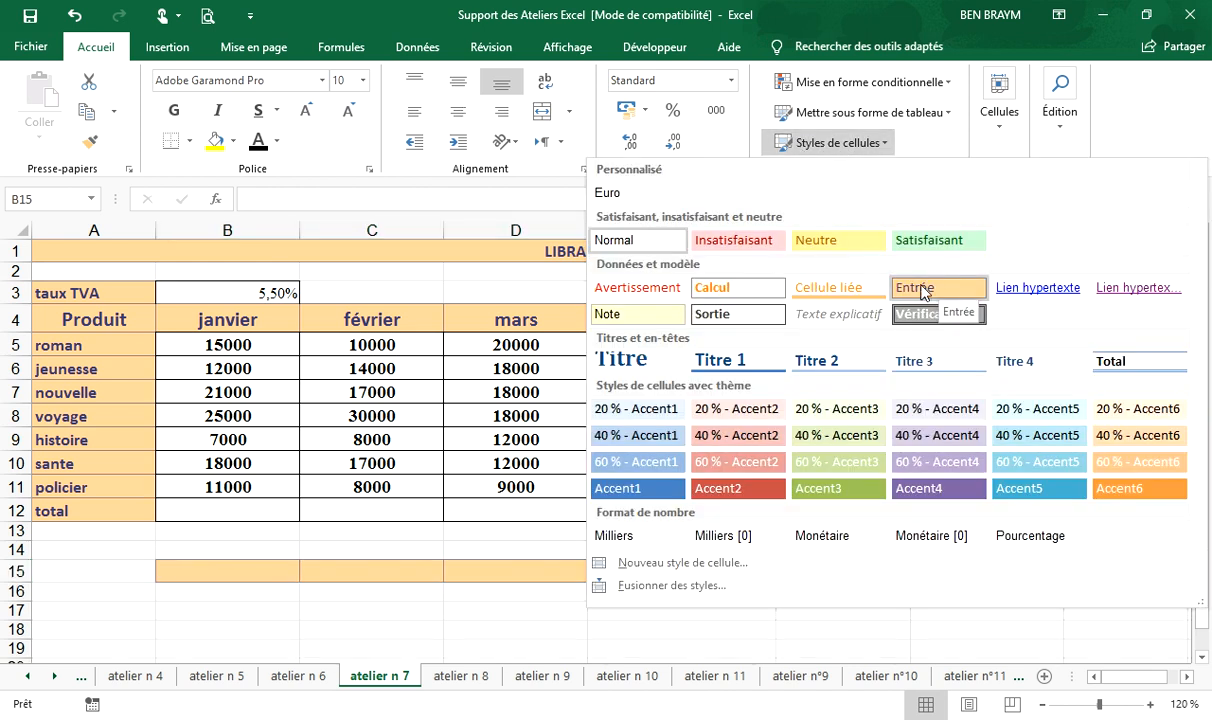
pyautogui.click(348, 540)
pyautogui.click(396, 548)
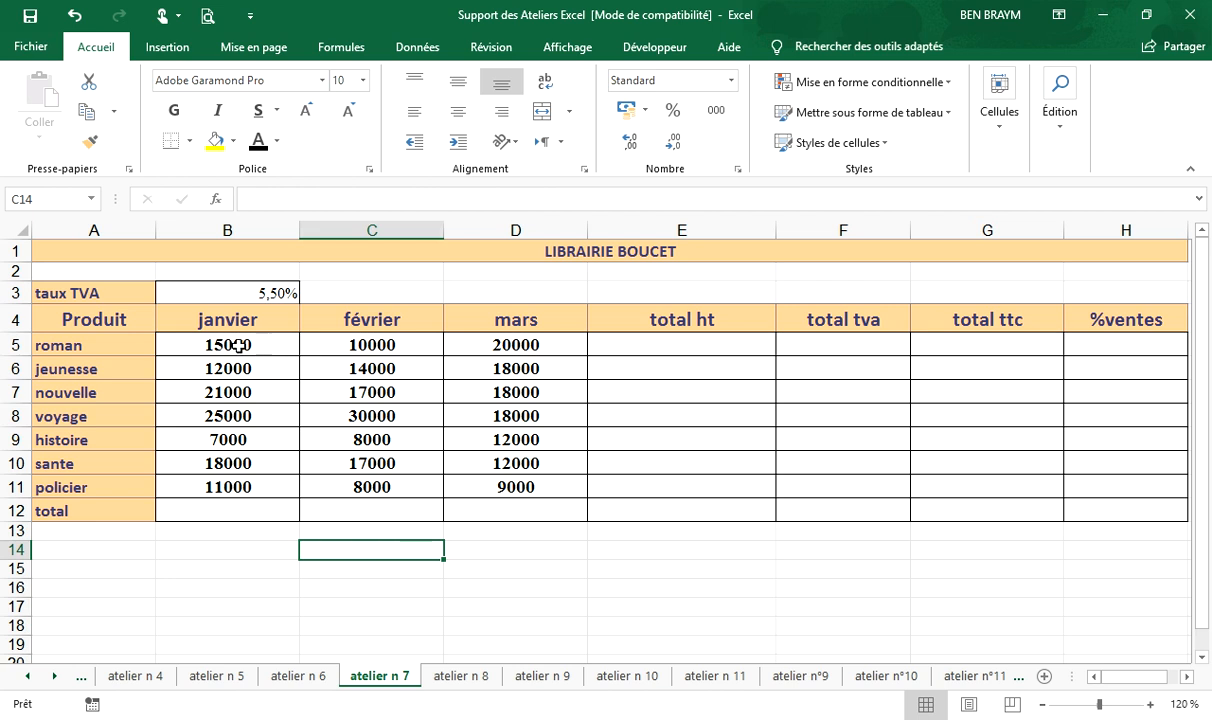
# Format the table amounts in B5:G12 with a thousands separator
pyautogui.click(230, 344)
pyautogui.moveTo(275, 361); pyautogui.dragTo(1028, 511)
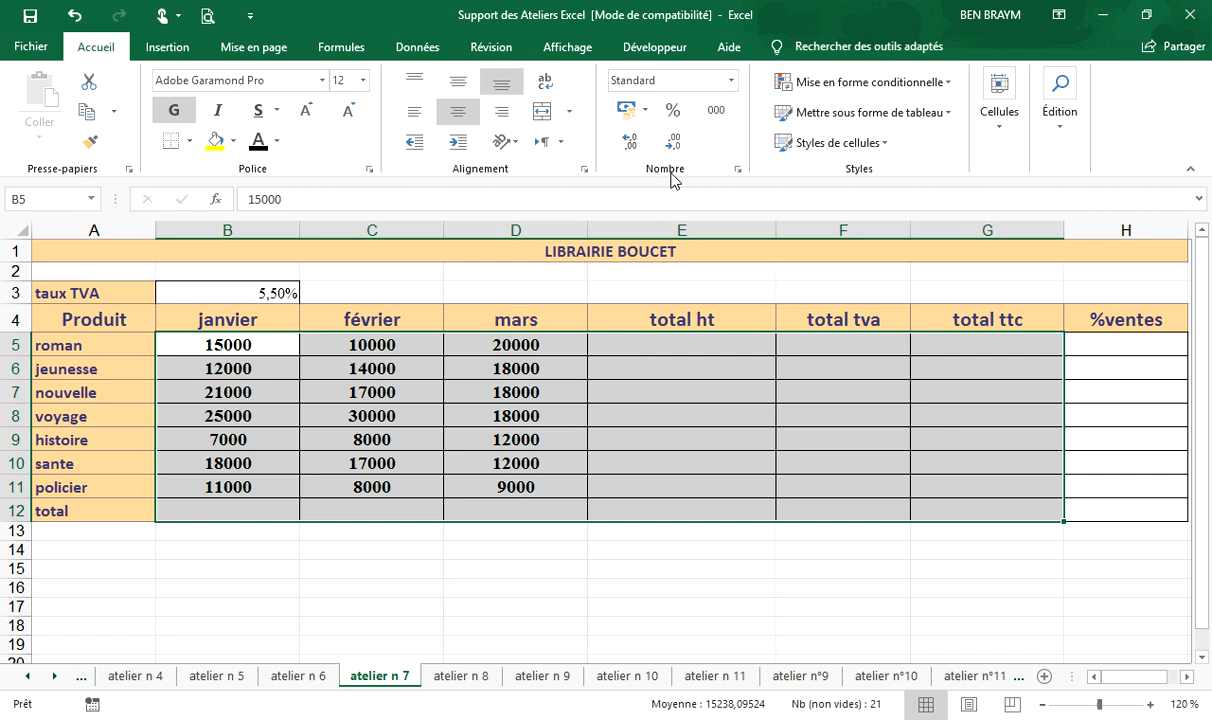
pyautogui.click(716, 112)
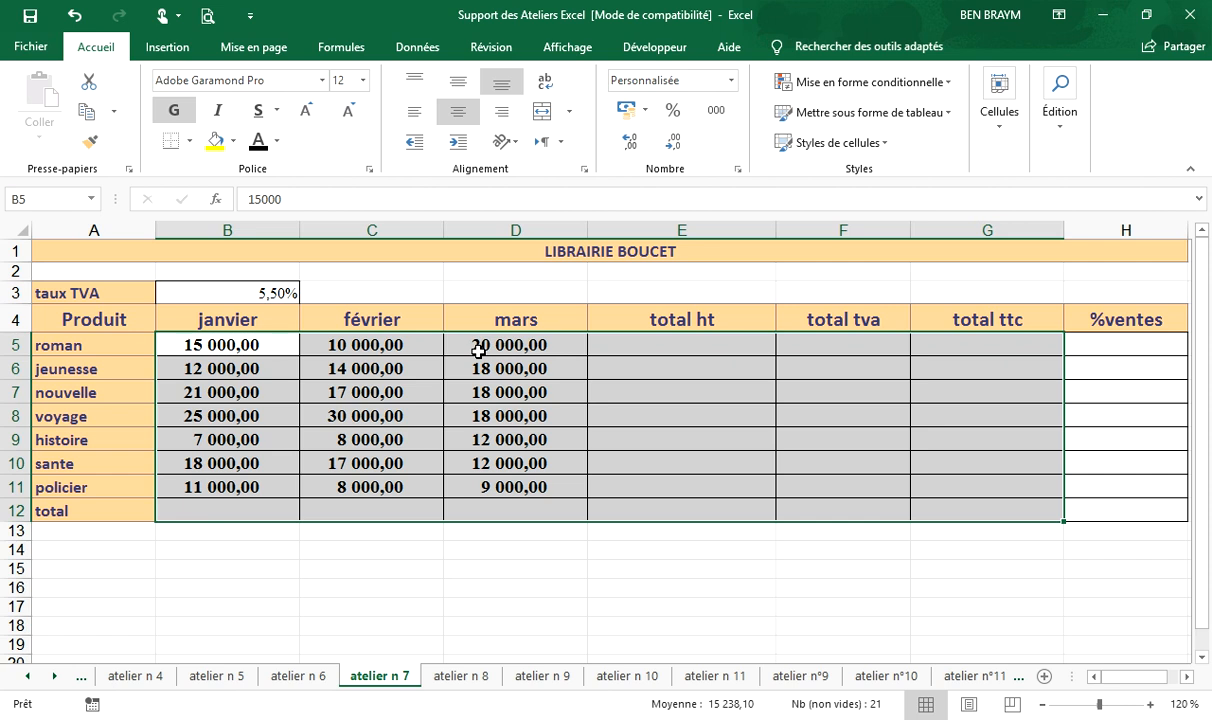
# Remove both decimal places from the amounts in B5:G12 and add two decimals back
pyautogui.click(672, 146)
pyautogui.click(672, 146)
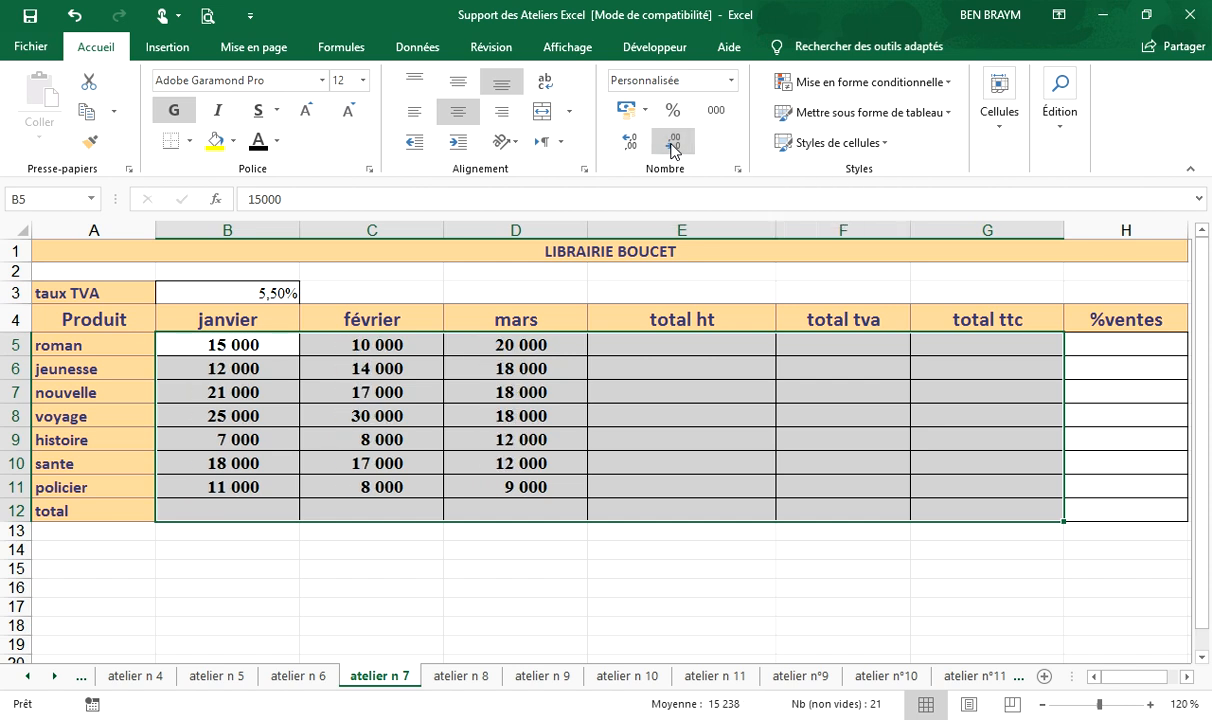
pyautogui.click(629, 143)
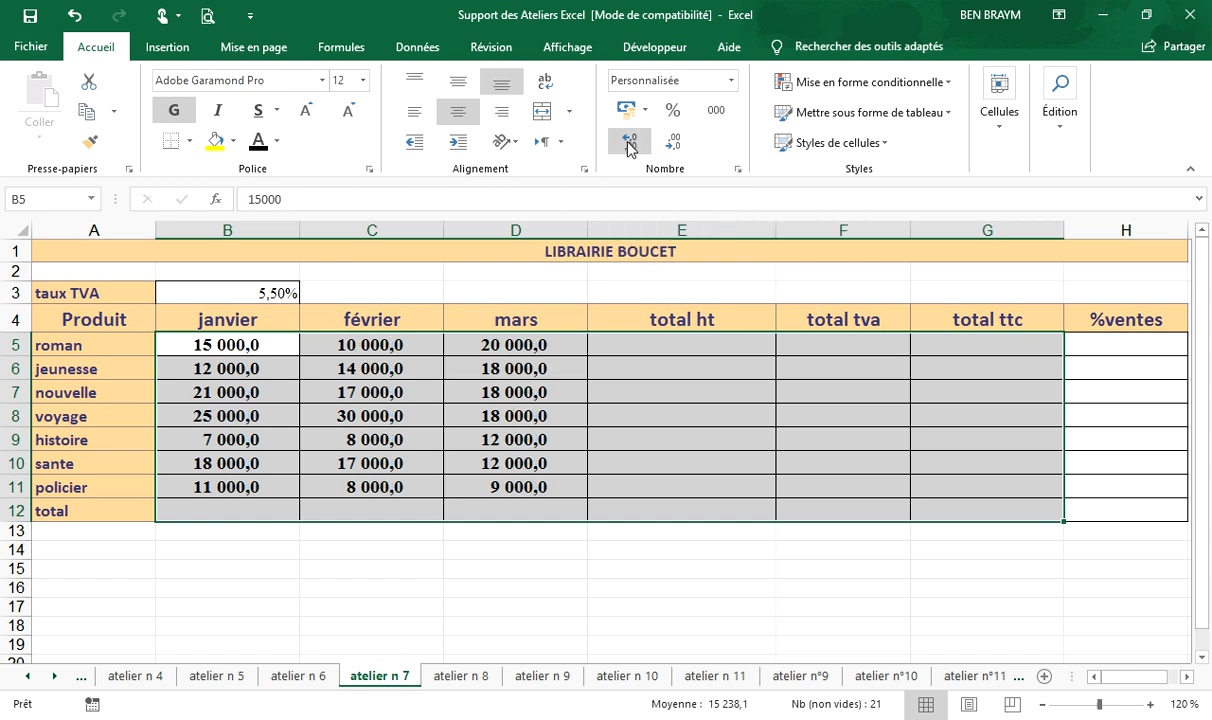
pyautogui.click(629, 143)
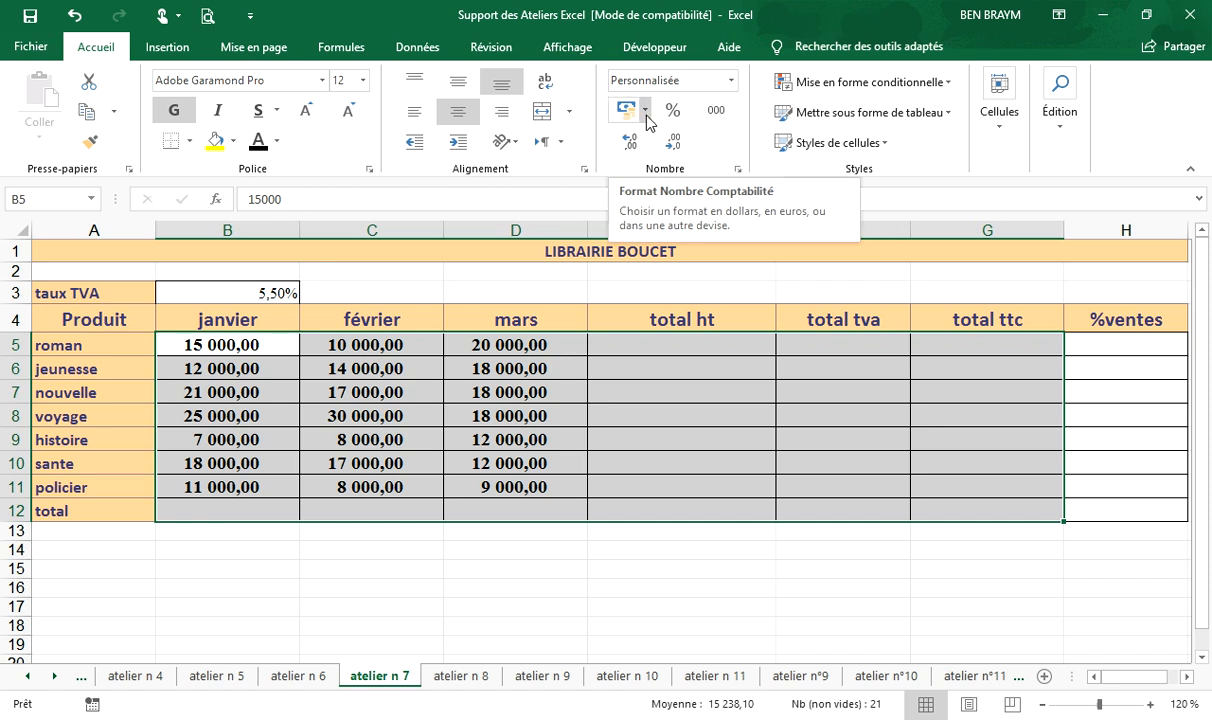
# Apply the MAD accounting currency format to B5:G12
pyautogui.click(645, 115)
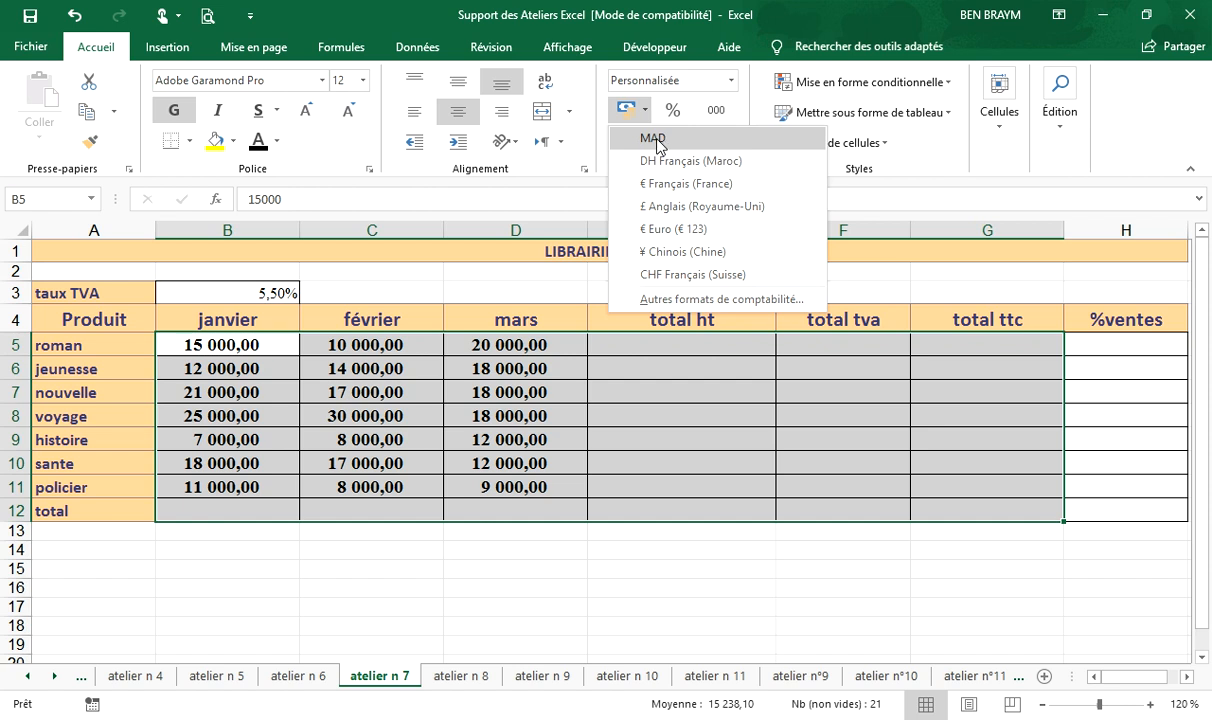
pyautogui.click(655, 139)
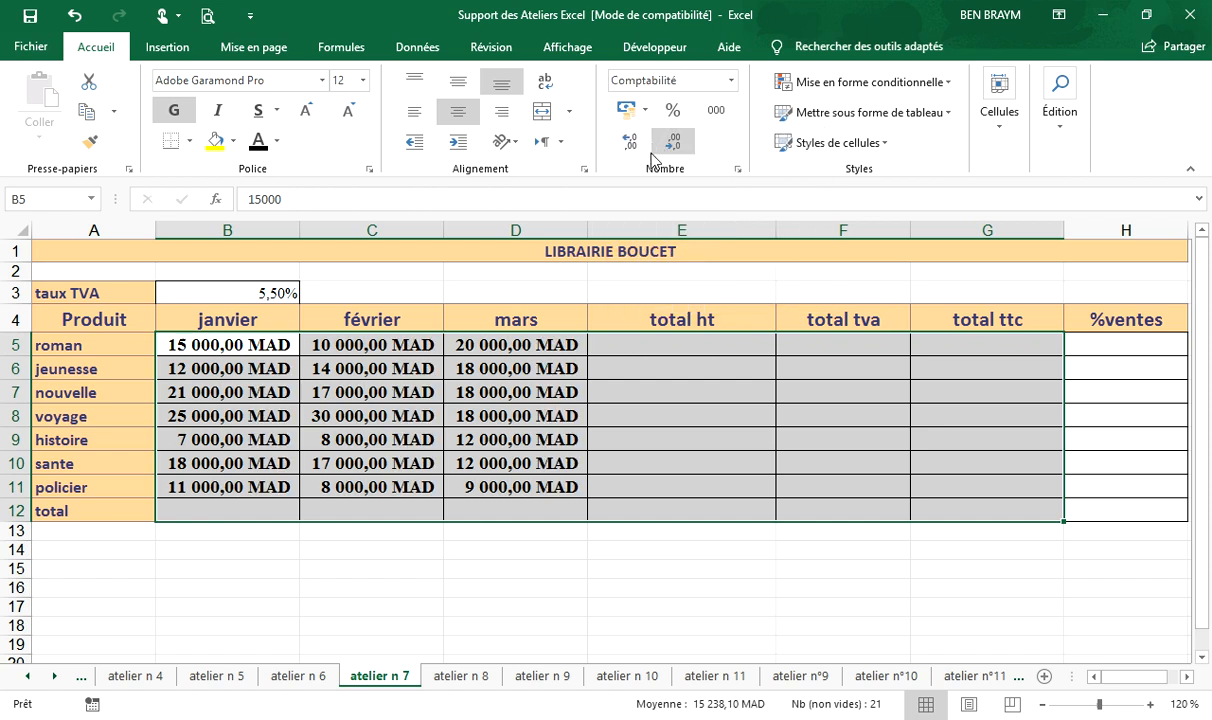
# Calculate roman's total ht in E5 with =B5+C5+D5, and clear the cell again
pyautogui.click(670, 348)
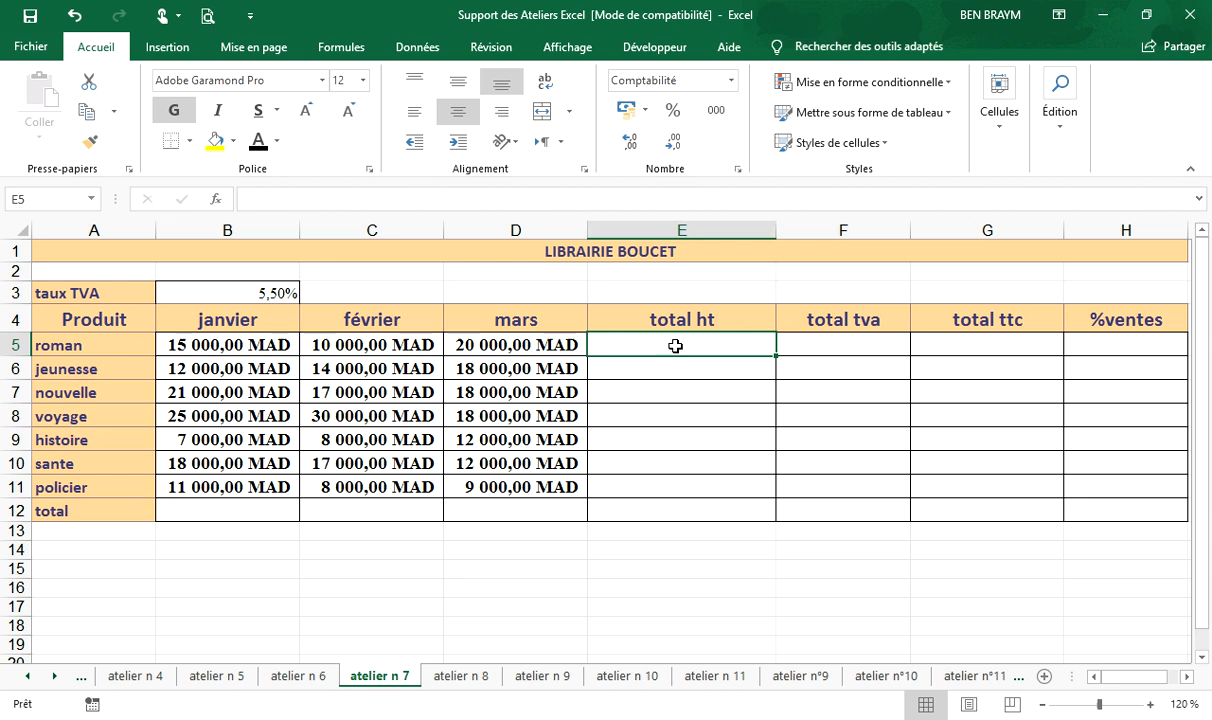
pyautogui.write('=')
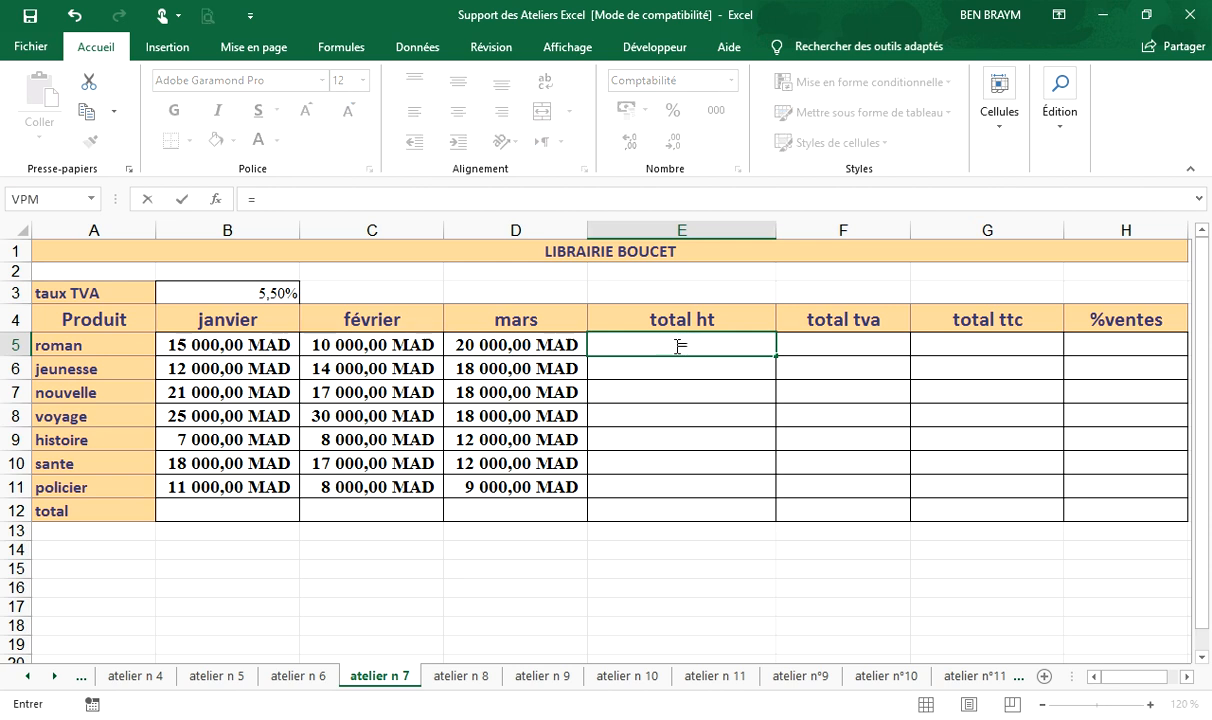
pyautogui.click(246, 345)
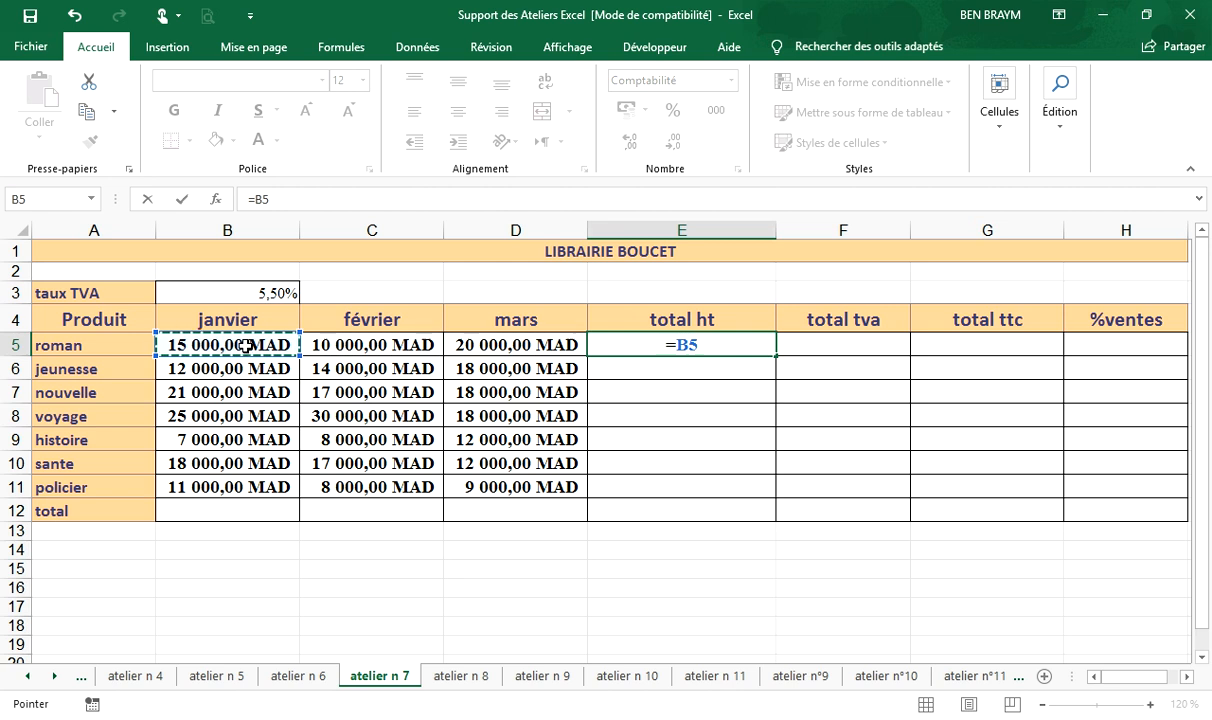
pyautogui.write('+')
pyautogui.click(323, 345)
pyautogui.write('+')
pyautogui.click(470, 345)
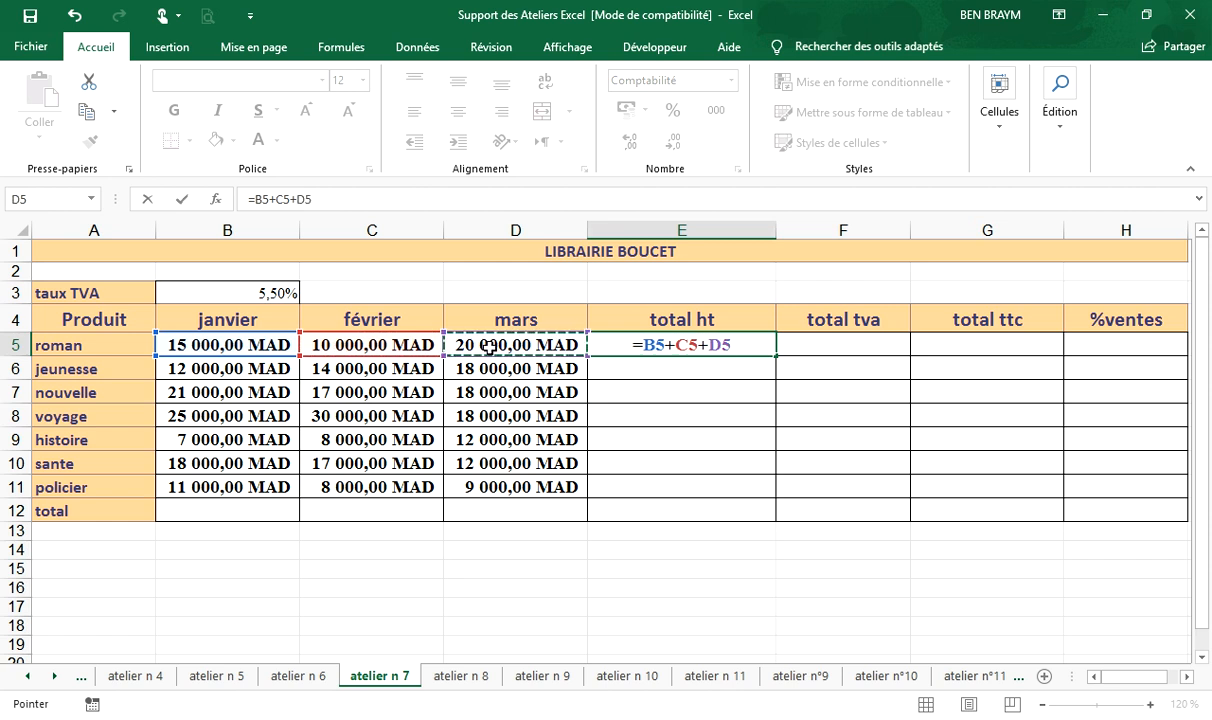
pyautogui.press('Return')
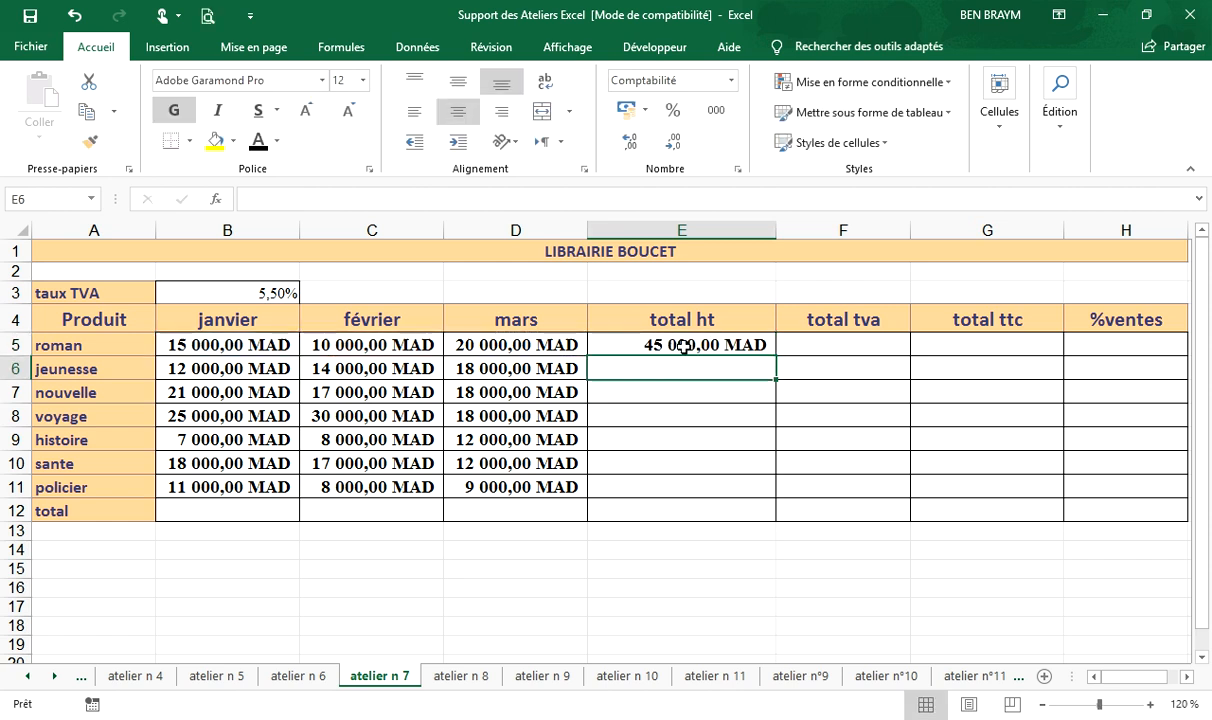
pyautogui.click(697, 346)
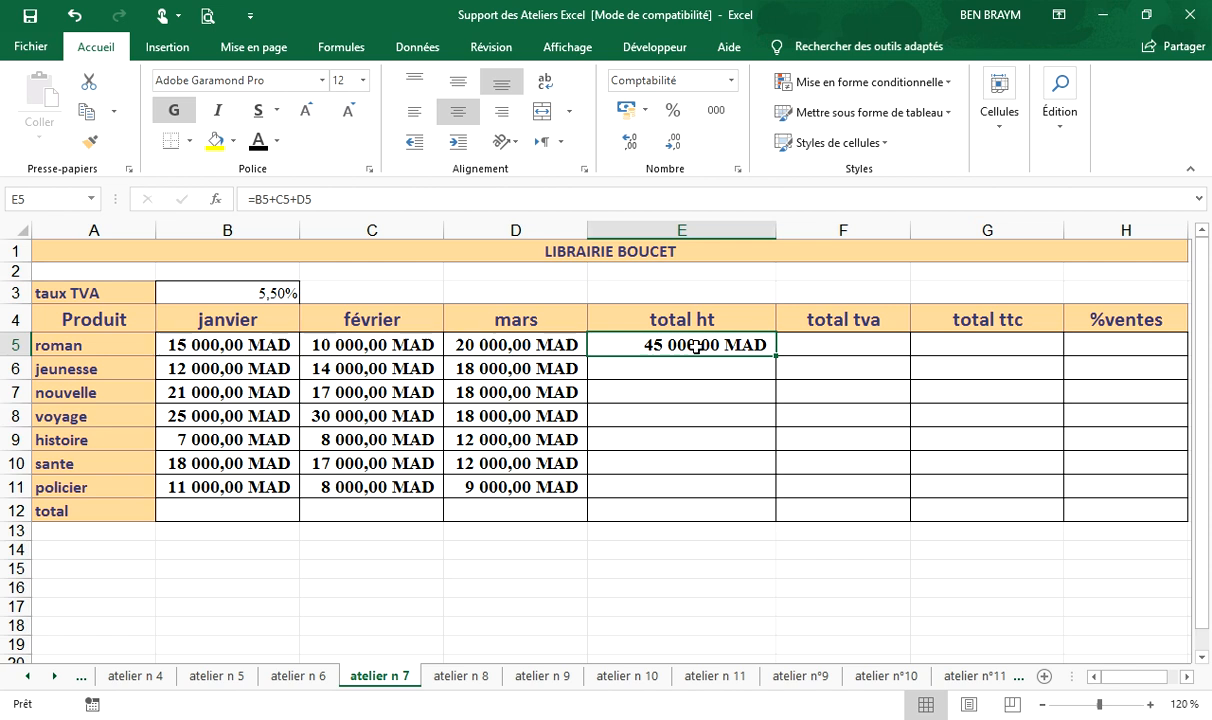
pyautogui.press('Delete')
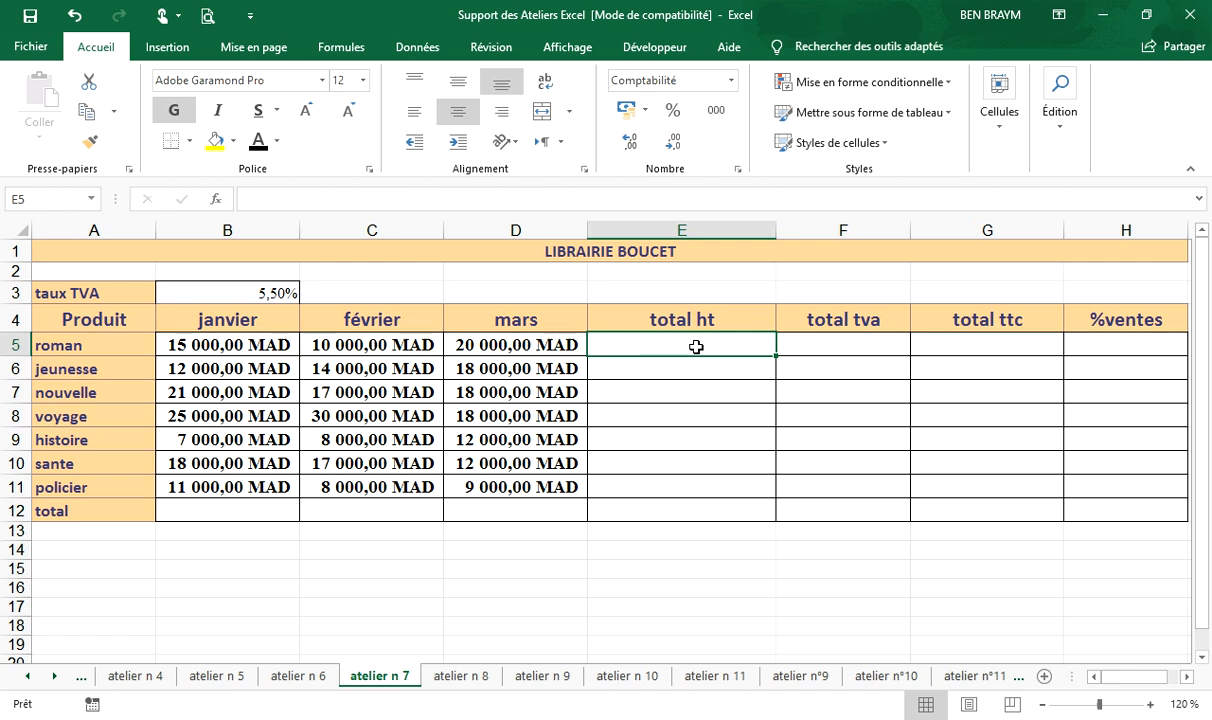
# Calculate roman's total ht in E5 with the formula =somme(B5:D5)
pyautogui.write('=s')
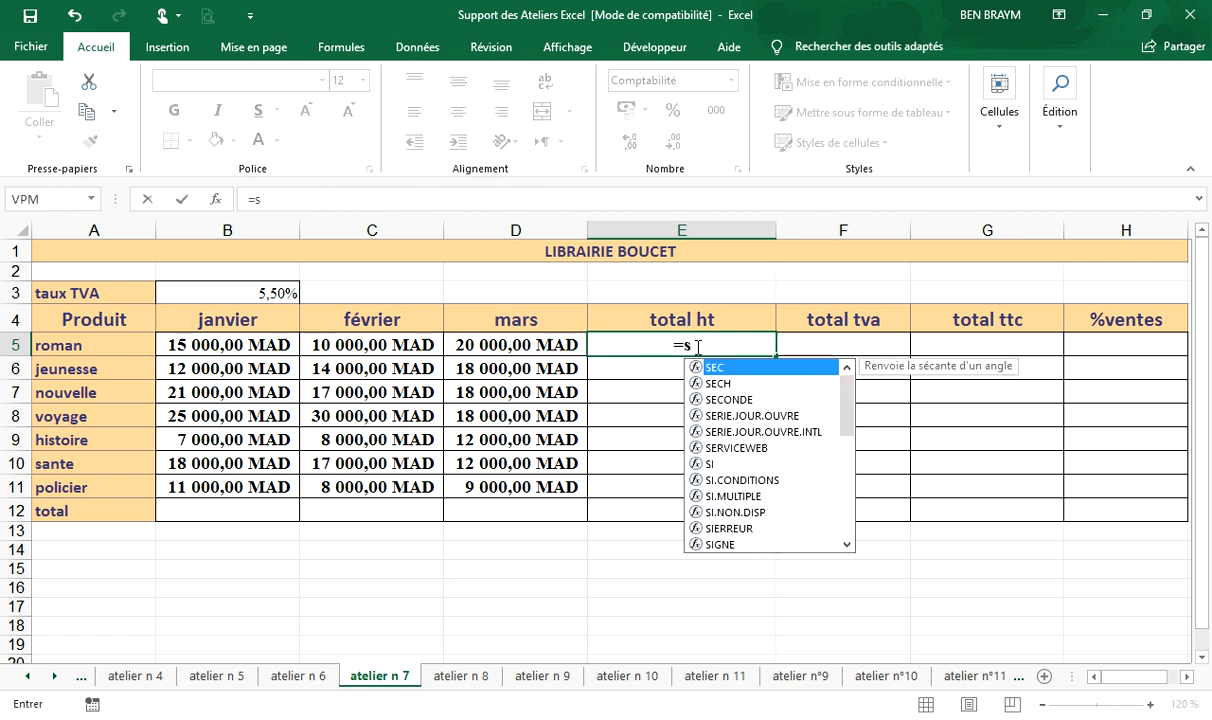
pyautogui.write('omme')
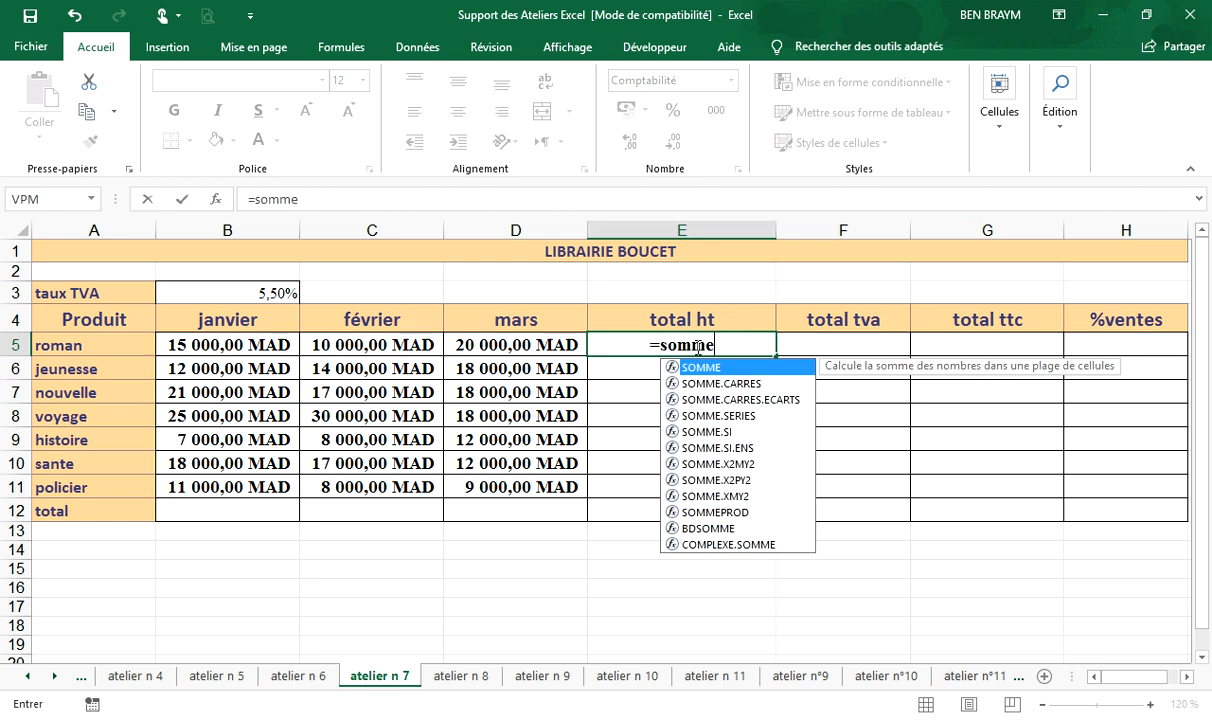
pyautogui.write('(')
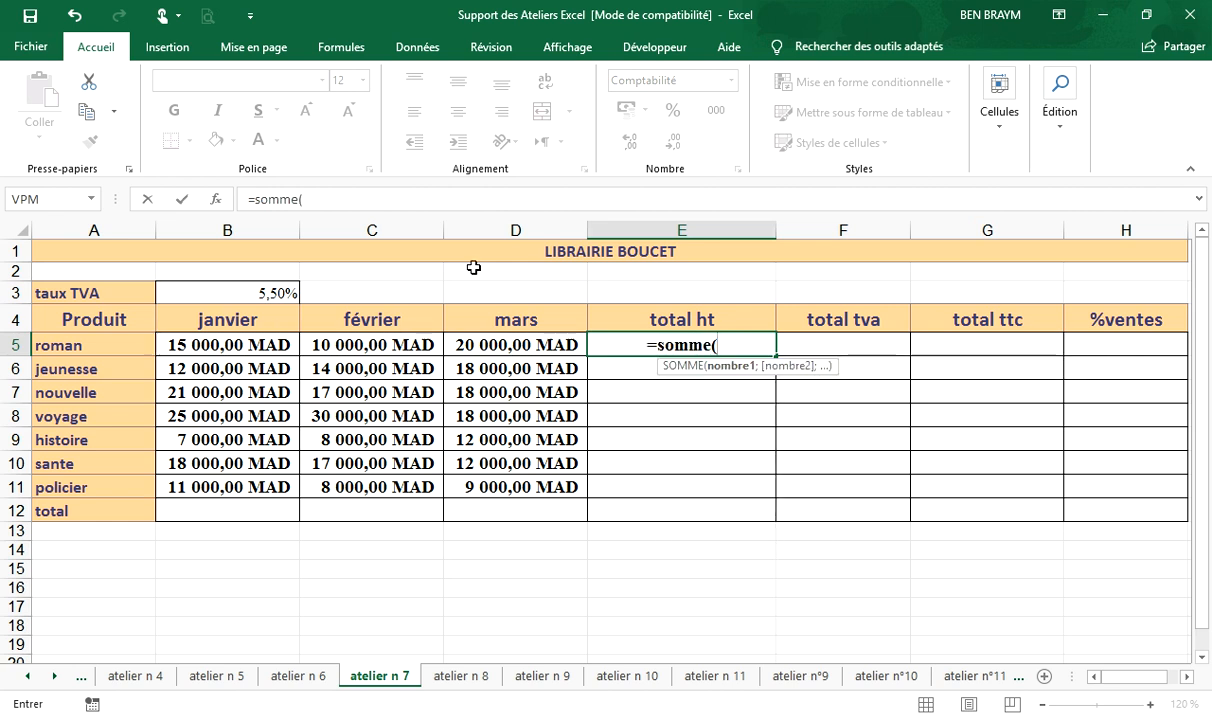
pyautogui.moveTo(215, 347); pyautogui.dragTo(526, 347)
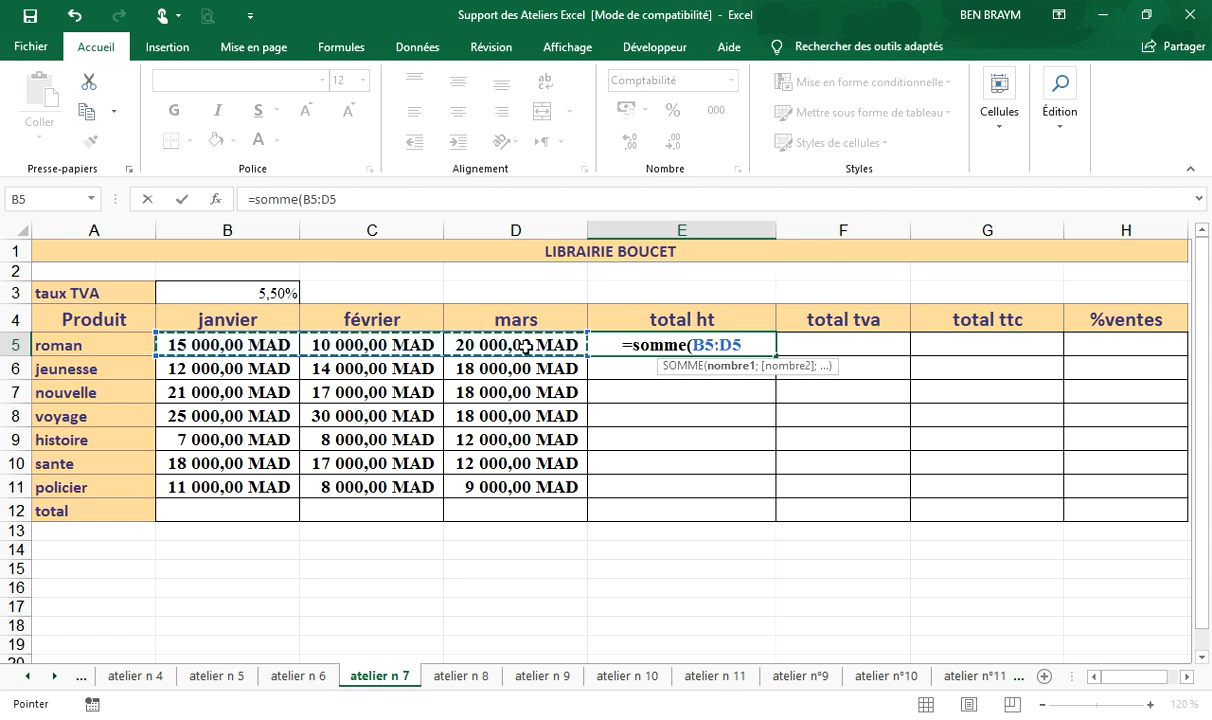
pyautogui.write(')')
pyautogui.press('Return')
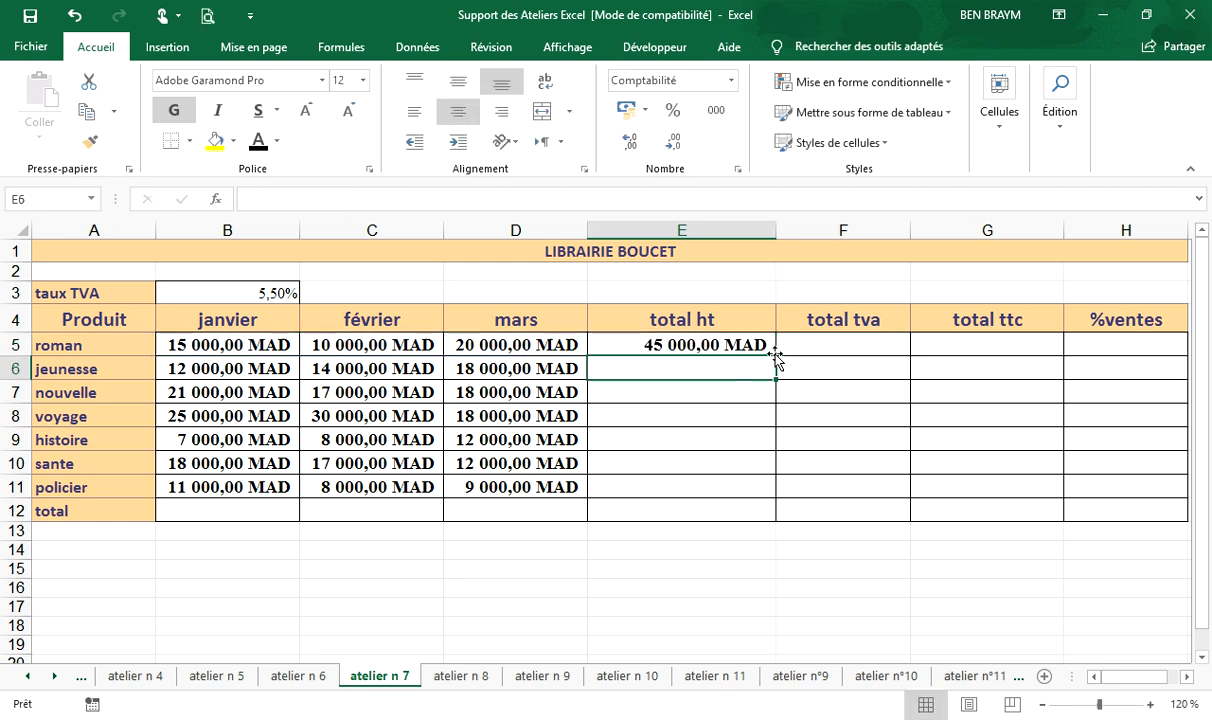
# Calculate roman's total tva in F5 by multiplying its total ht by the TVA rate, using =E5*B3
pyautogui.click(828, 345)
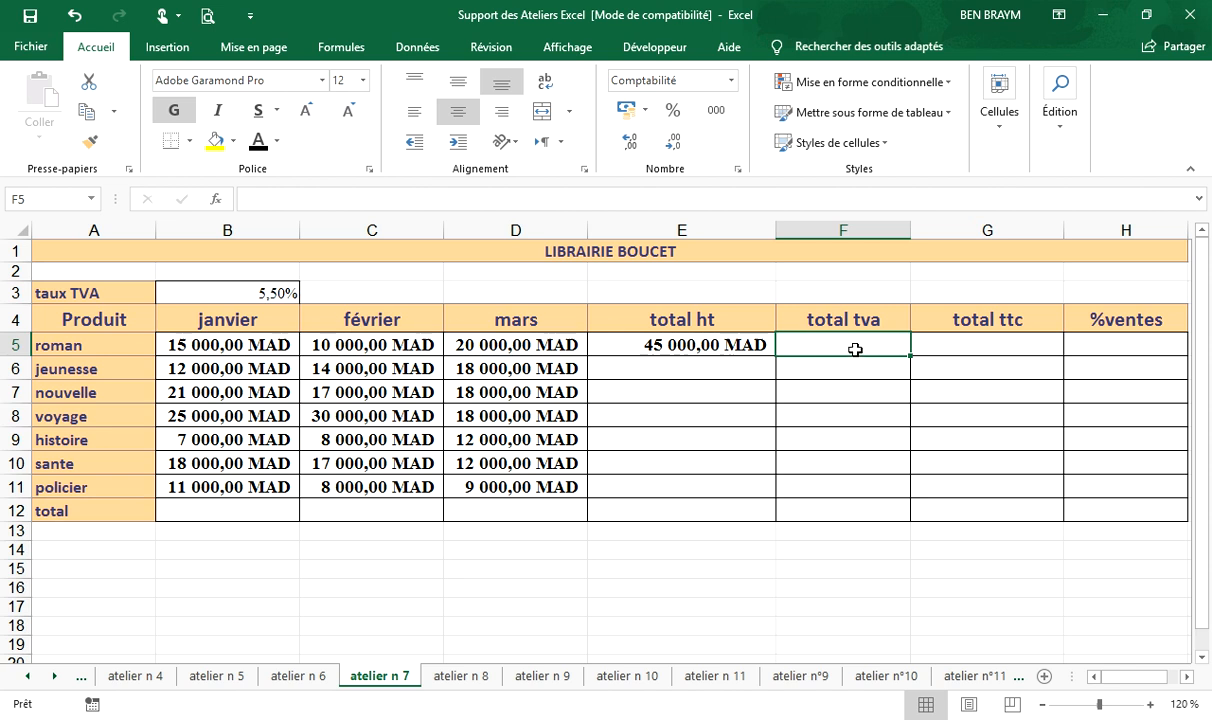
pyautogui.write('=')
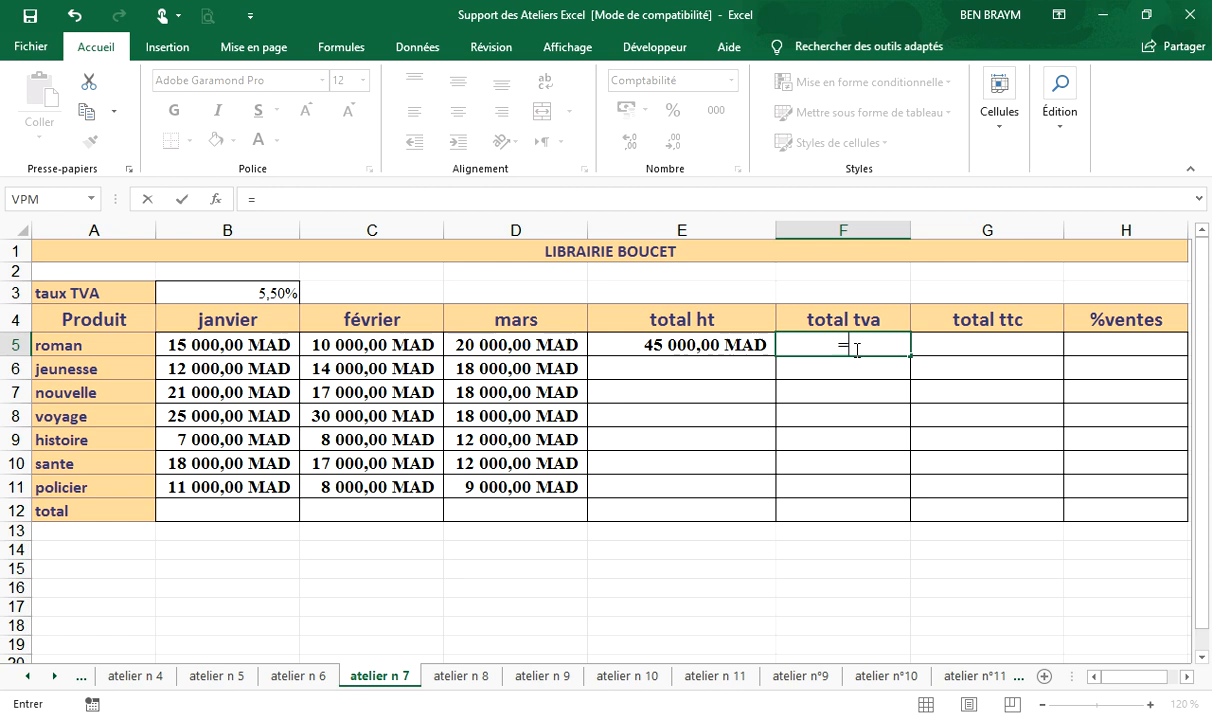
pyautogui.click(705, 346)
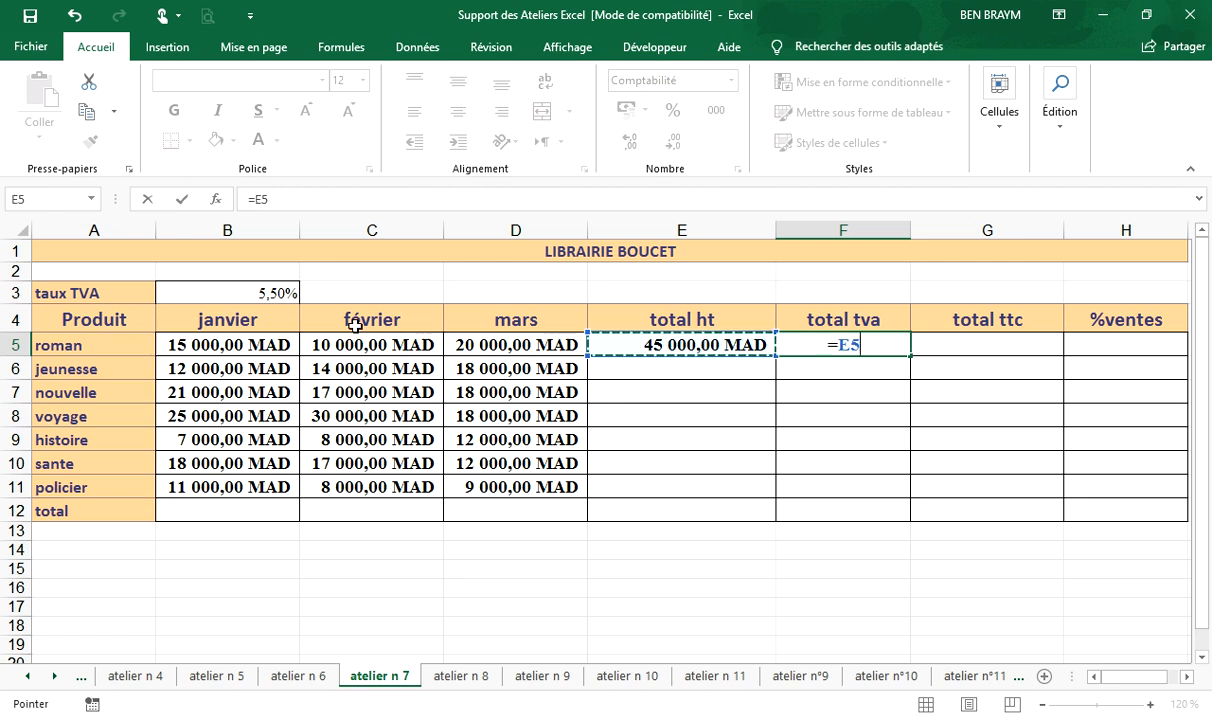
pyautogui.write('µ')
pyautogui.press('BackSpace')
pyautogui.write('*')
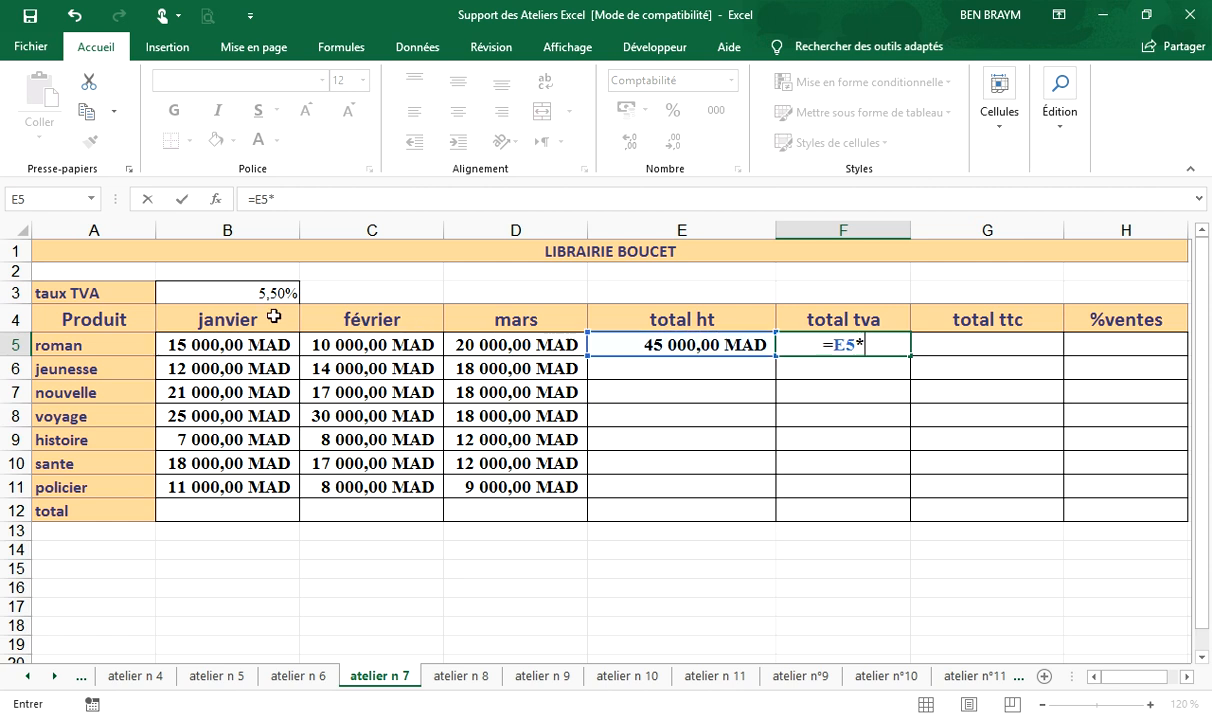
pyautogui.click(237, 290)
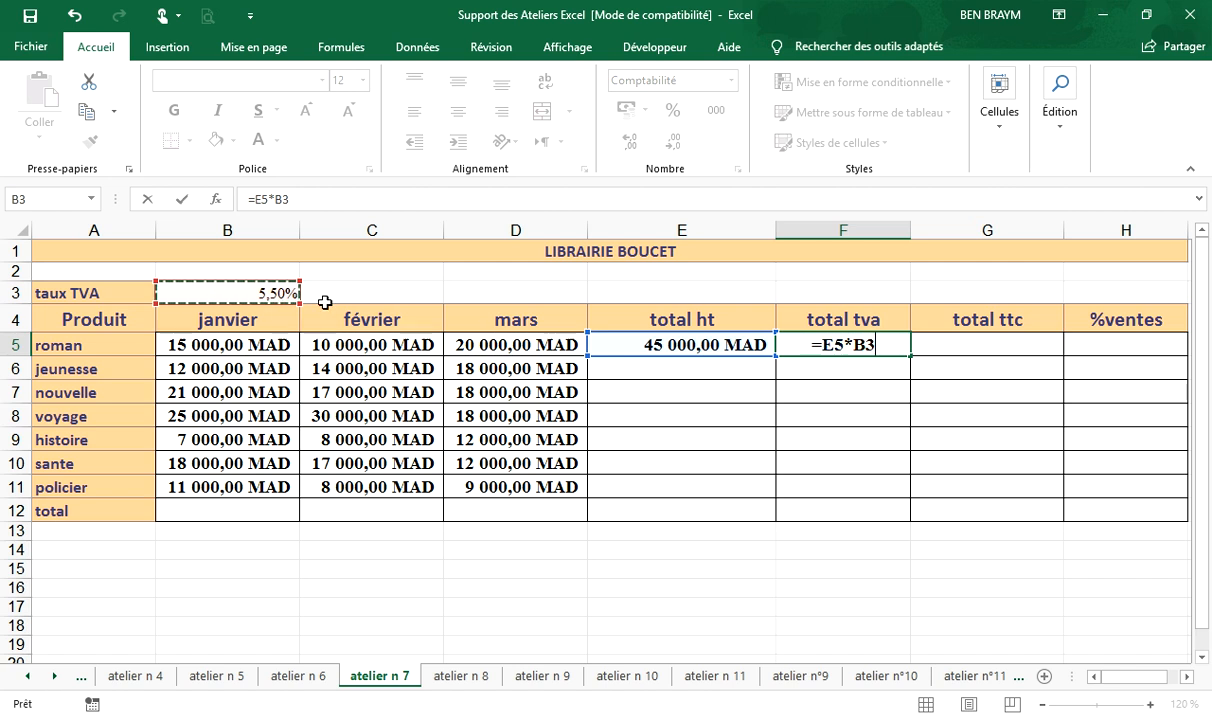
pyautogui.press('Return')
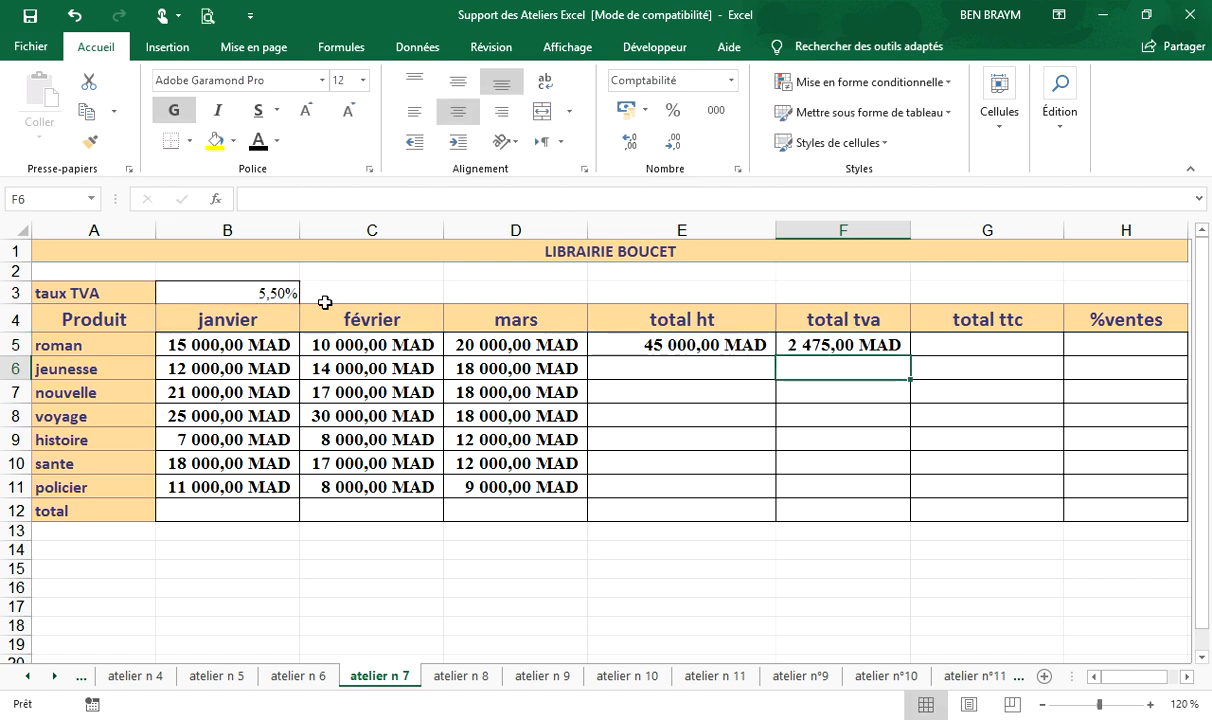
pyautogui.click(855, 346)
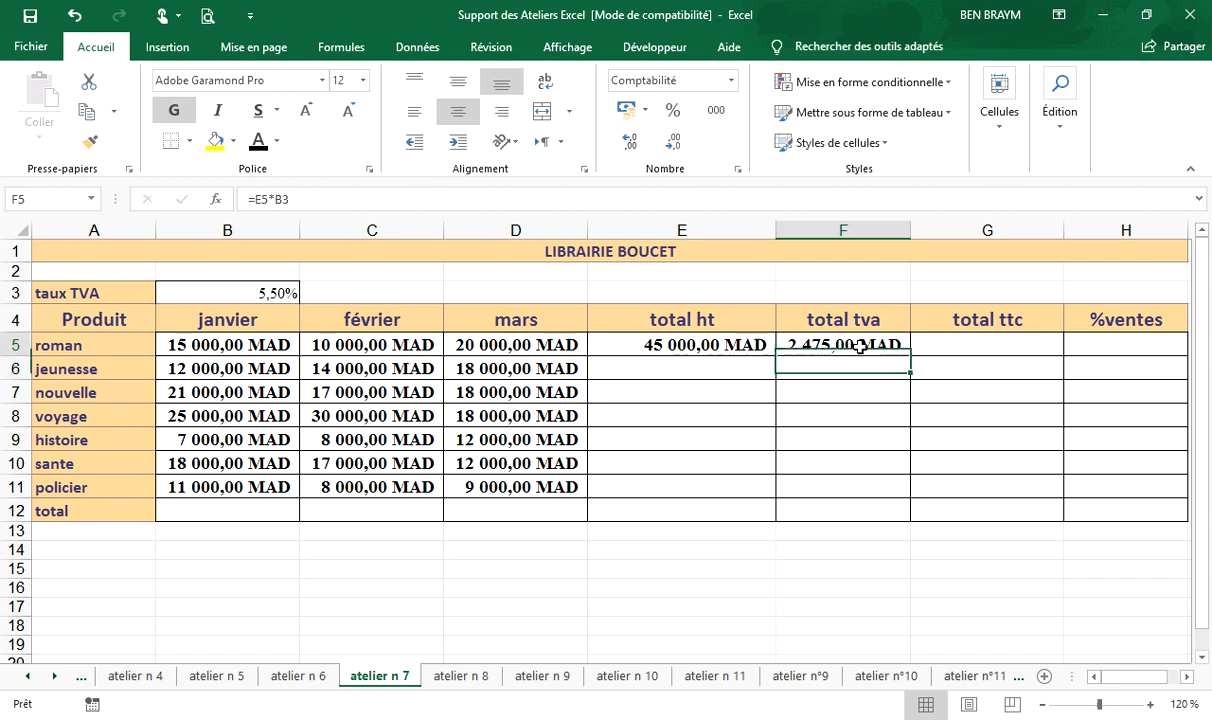
# Calculate roman's total ttc in G5 by adding its total tva and total ht with =F5+E5
pyautogui.click(992, 343)
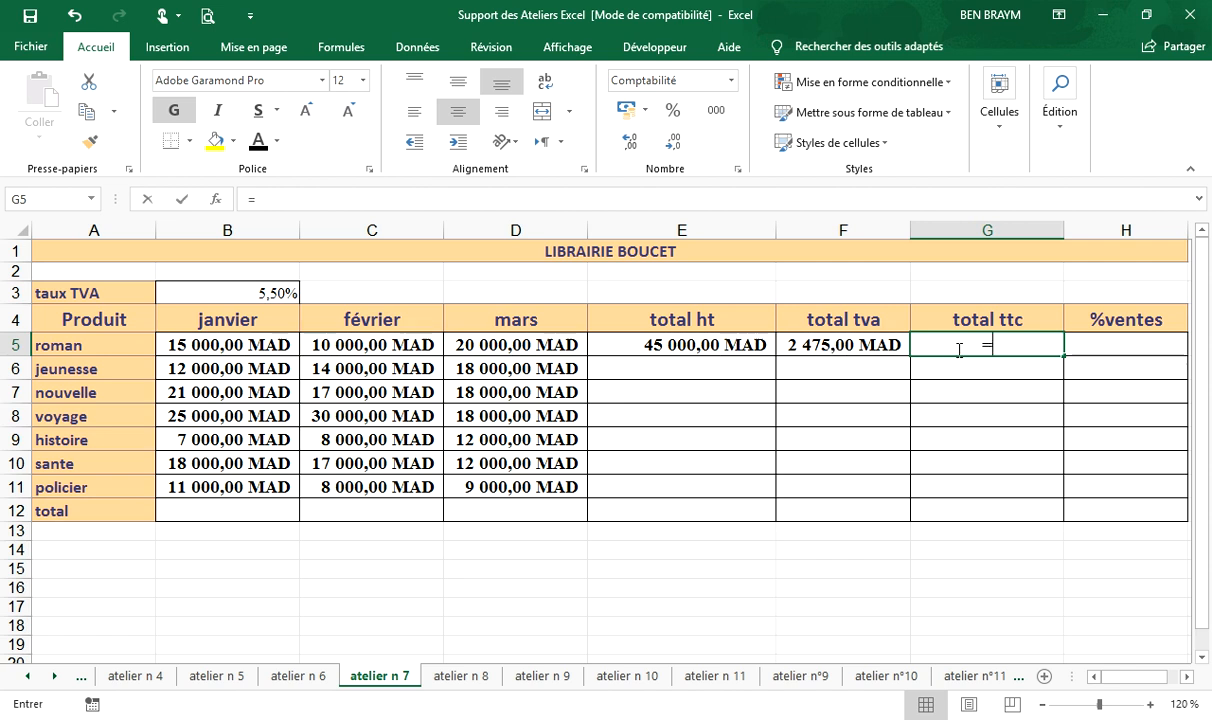
pyautogui.write('=')
pyautogui.click(846, 345)
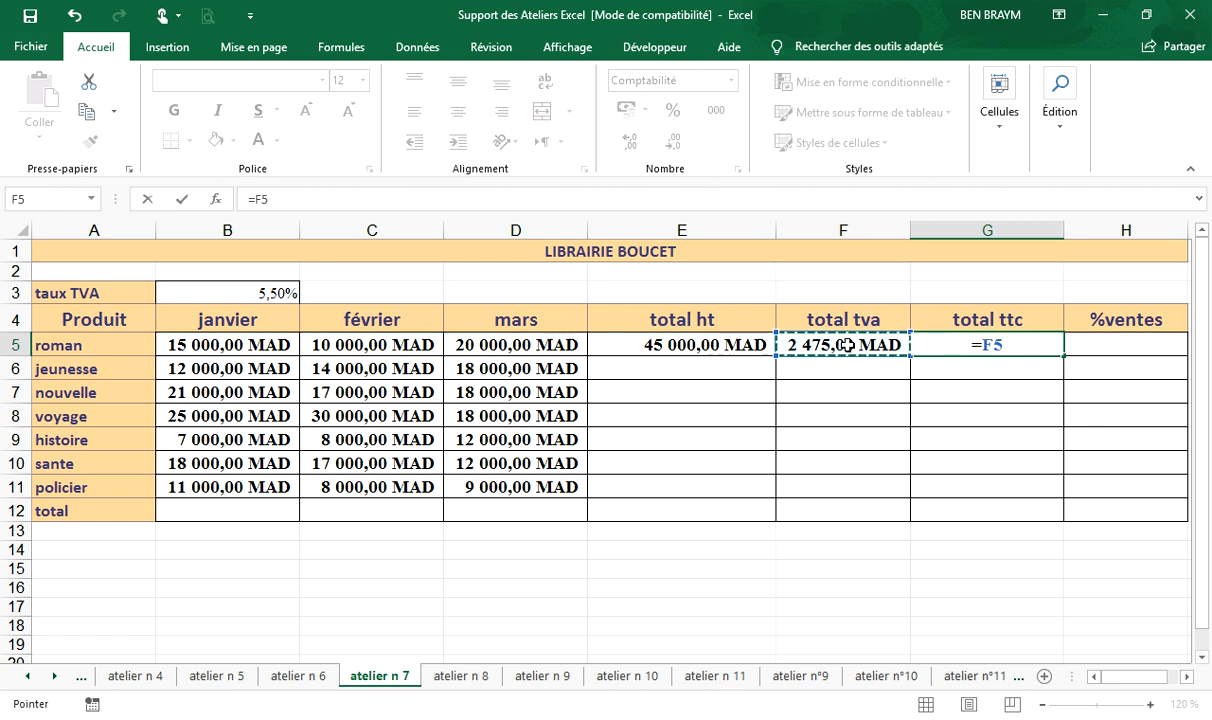
pyautogui.write('+')
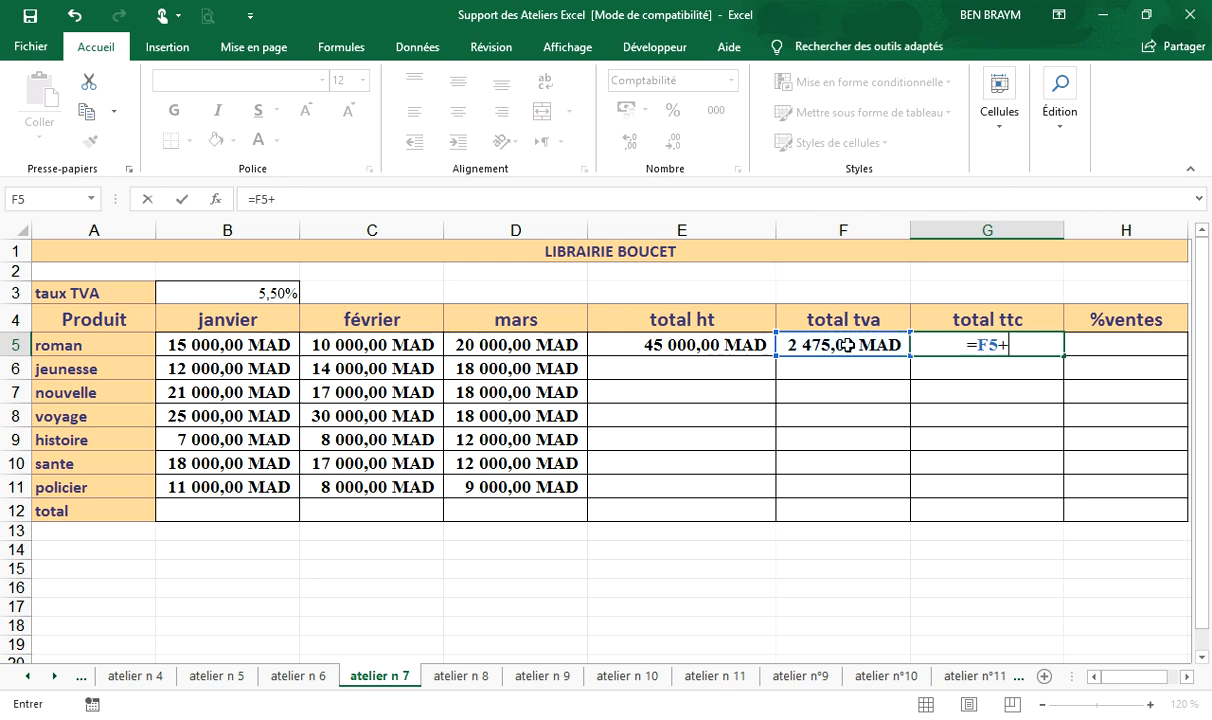
pyautogui.click(686, 347)
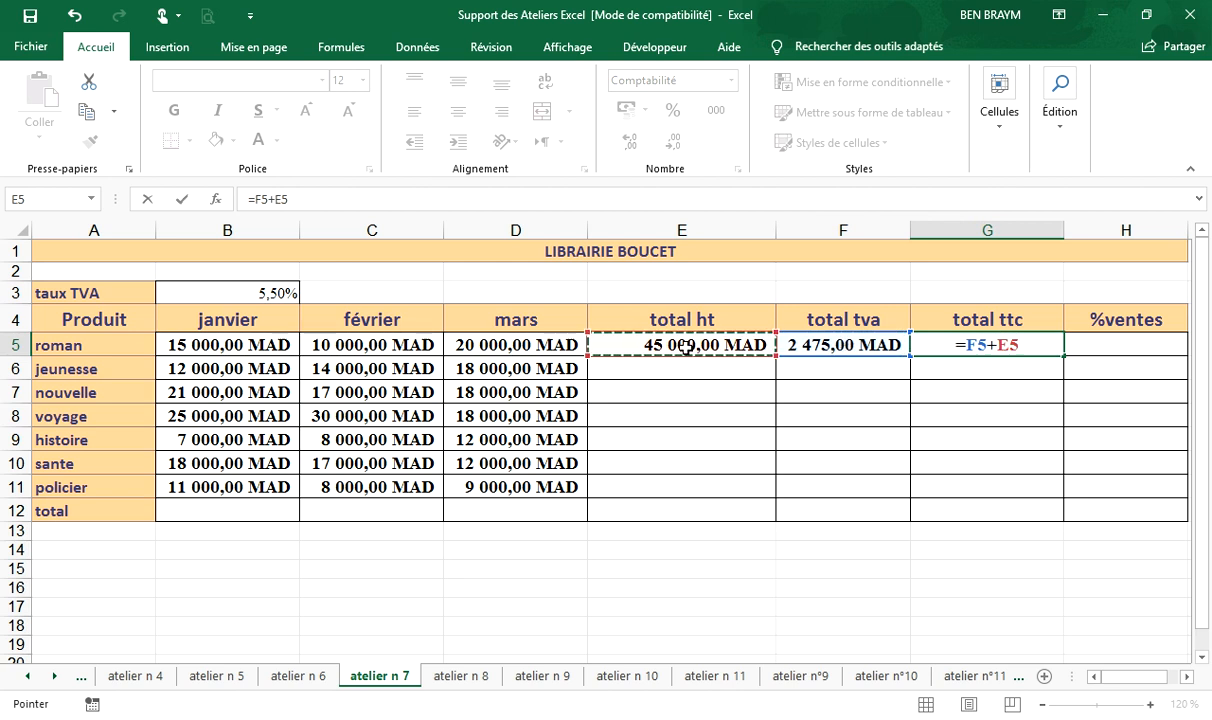
pyautogui.press('Return')
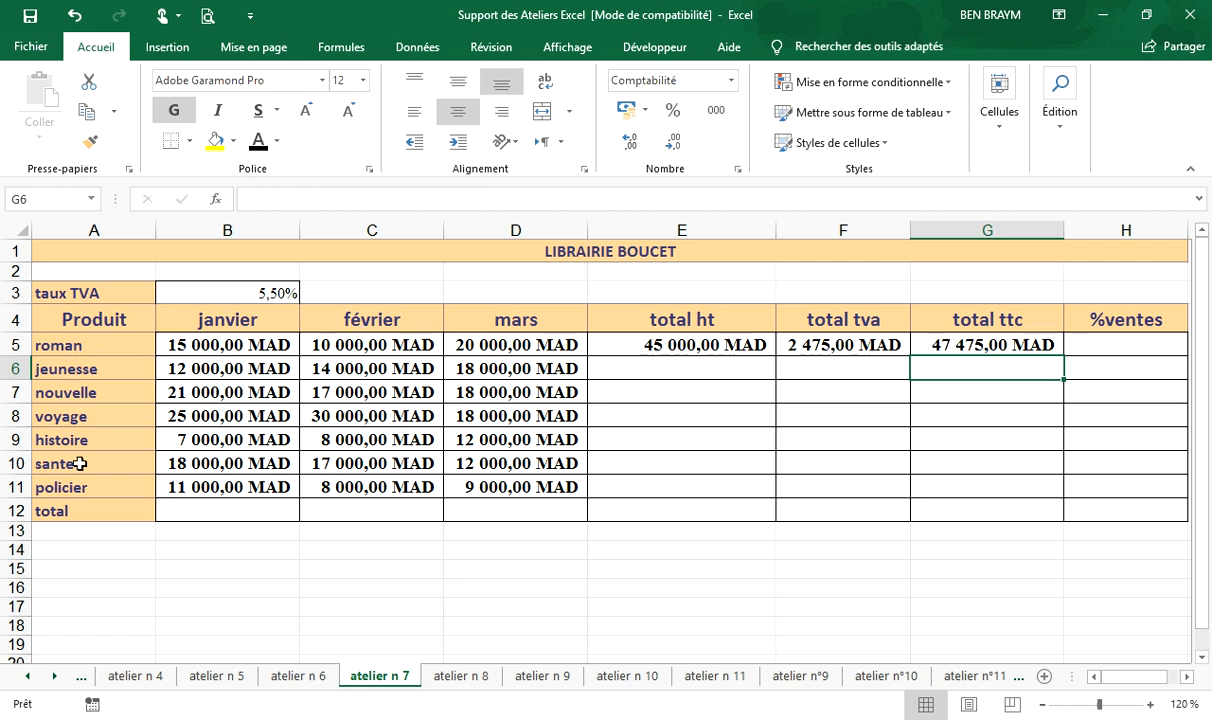
# Fill the total ht formula from E5 down to E11 and the total ttc formula from G5 down to G11
pyautogui.moveTo(707, 347); pyautogui.dragTo(1010, 344)
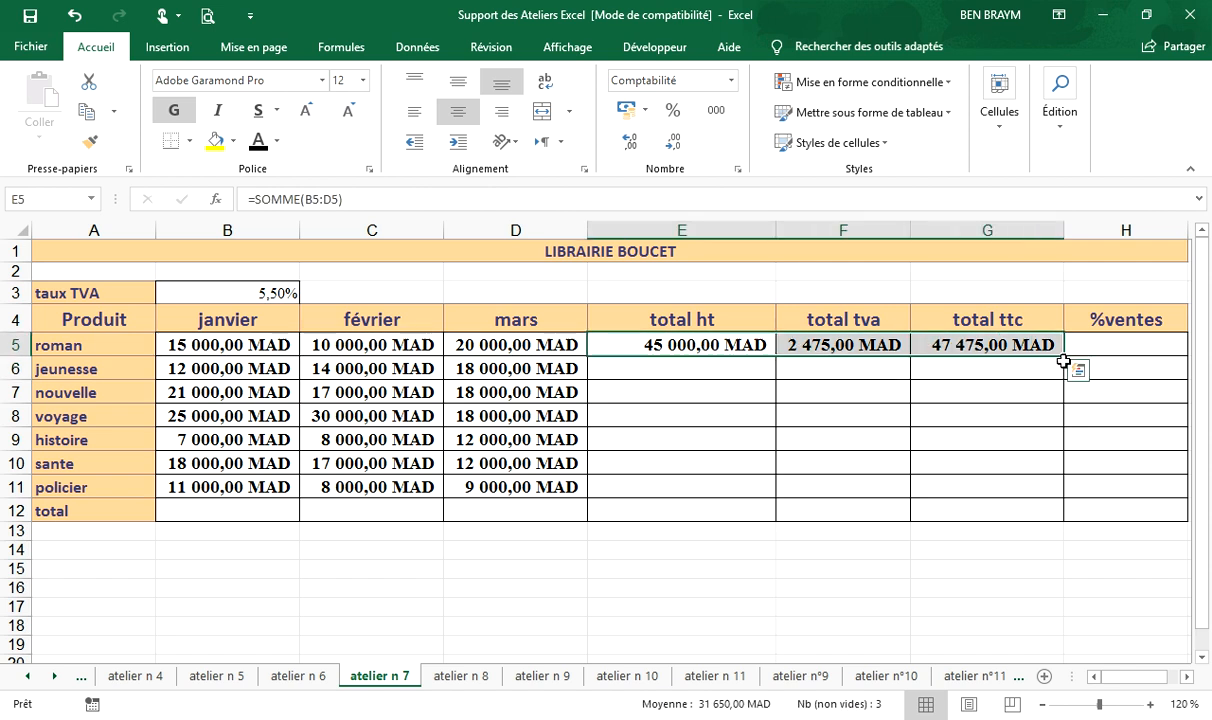
pyautogui.click(709, 345)
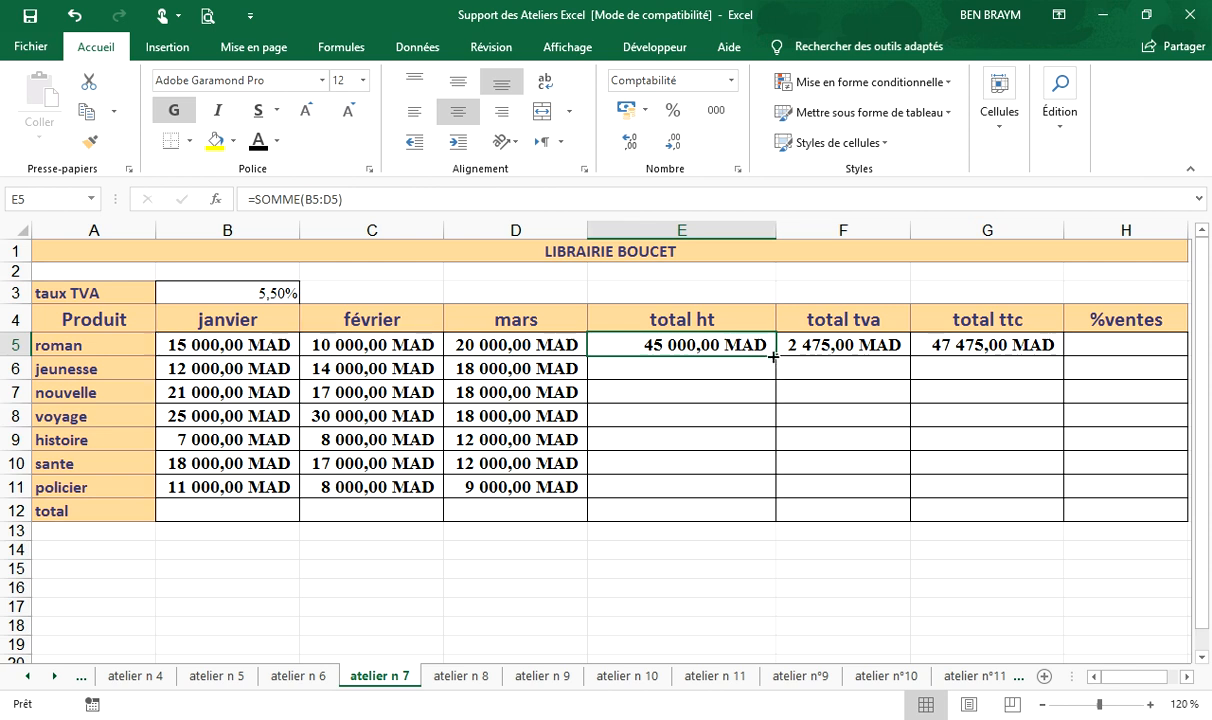
pyautogui.moveTo(775, 356); pyautogui.dragTo(775, 490)
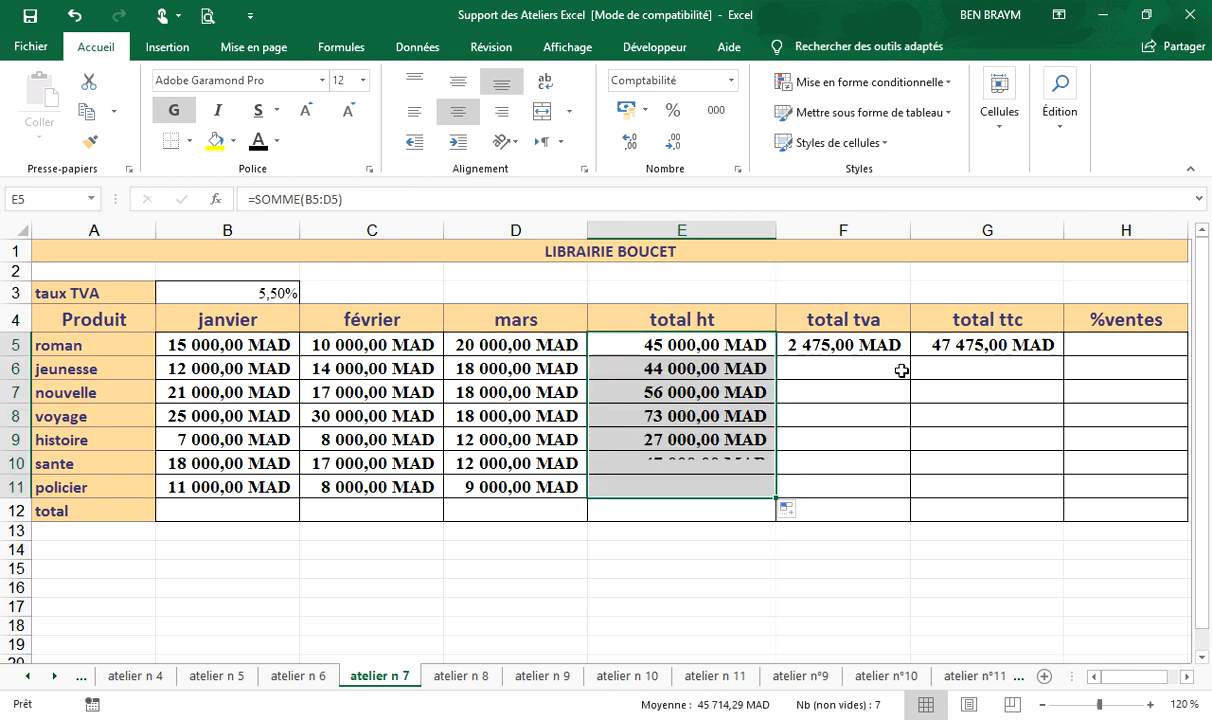
pyautogui.click(1000, 347)
pyautogui.moveTo(1064, 356); pyautogui.dragTo(1063, 492)
# Try to copy roman's total tva formula from F5 into F6, and clear F6 again
pyautogui.click(831, 346)
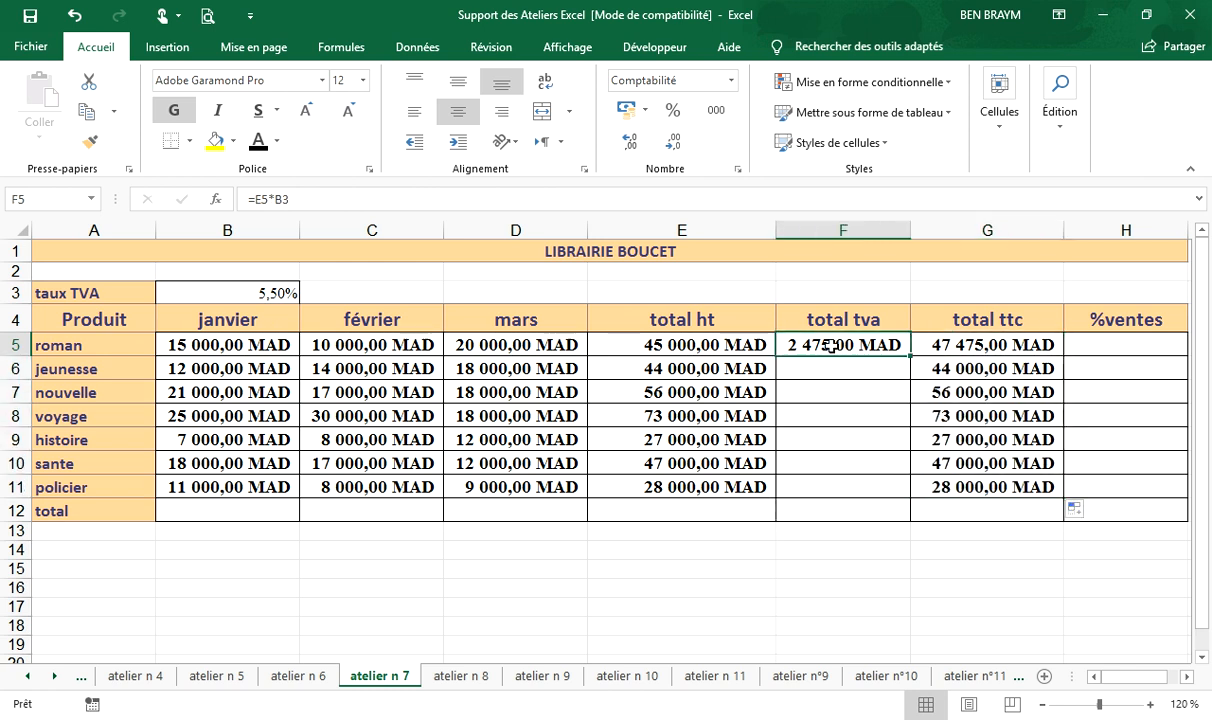
pyautogui.doubleClick(866, 344)
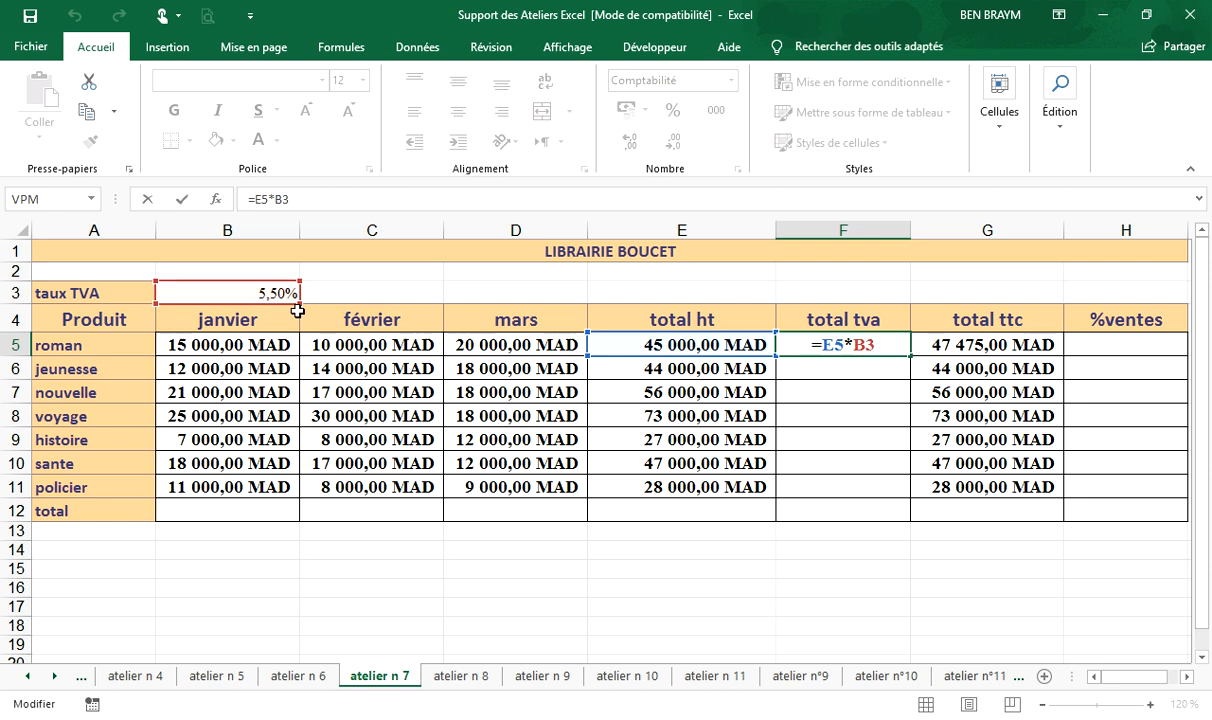
pyautogui.press('Return')
pyautogui.moveTo(911, 378); pyautogui.dragTo(911, 378)
pyautogui.doubleClick(830, 367)
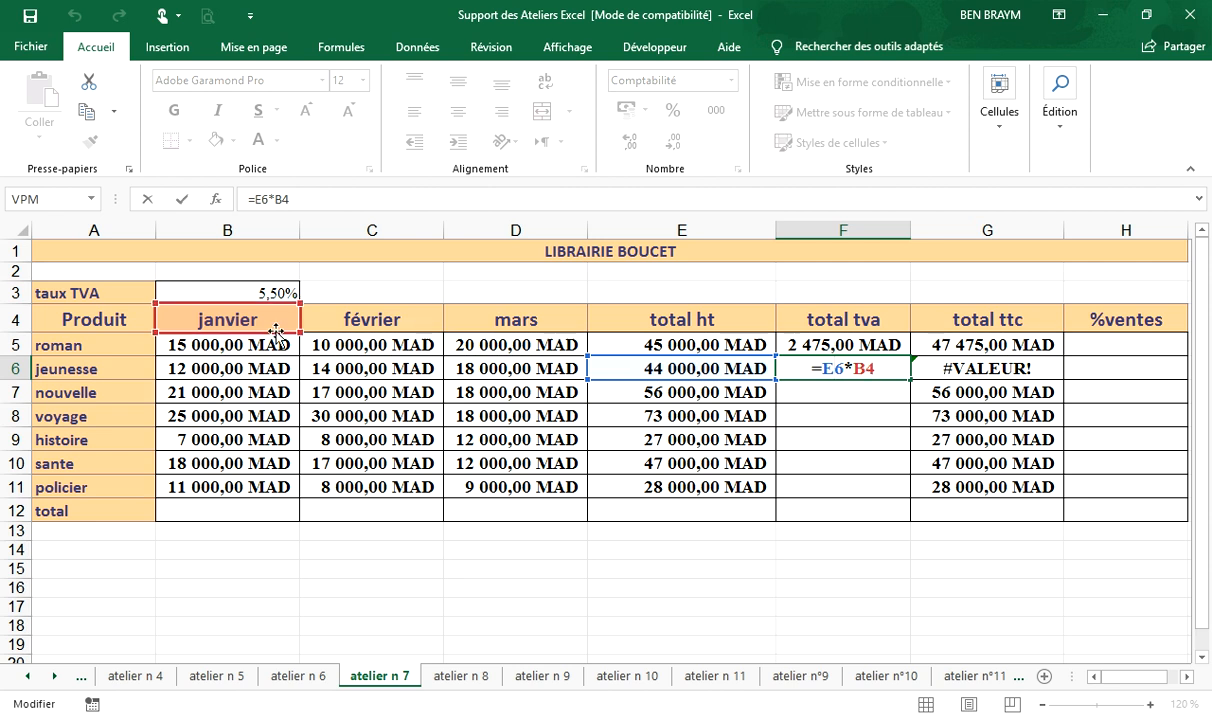
pyautogui.click(860, 346)
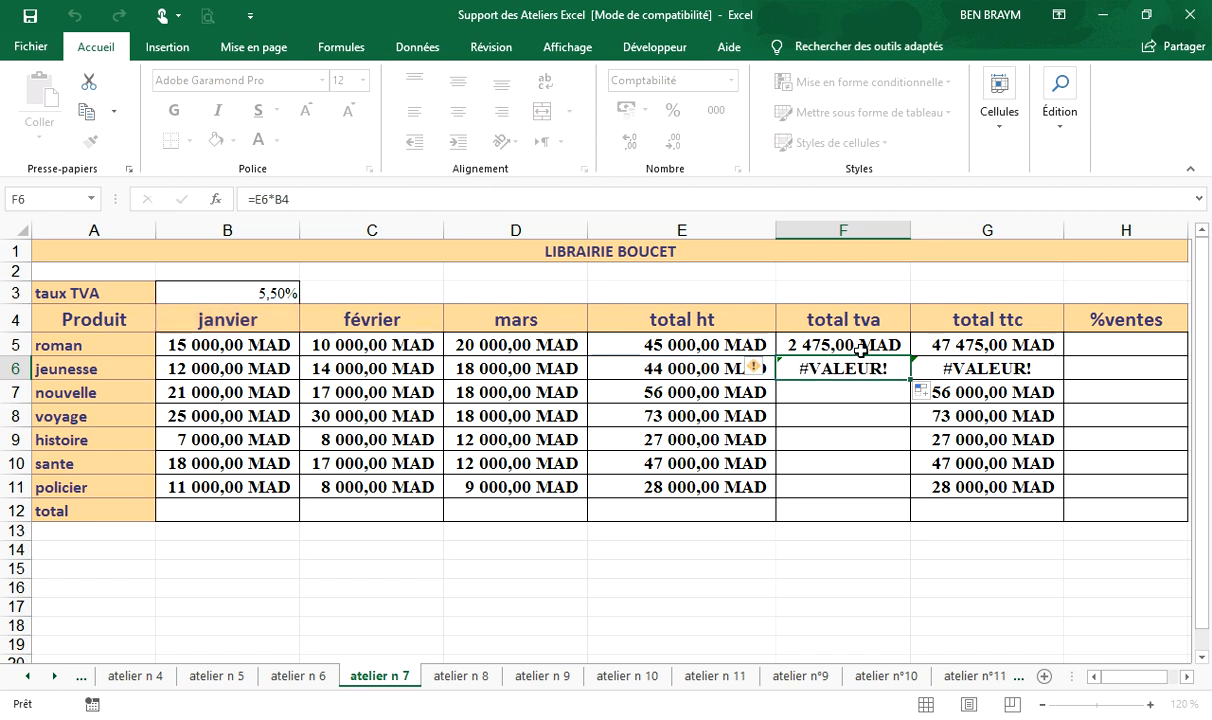
pyautogui.doubleClick(868, 350)
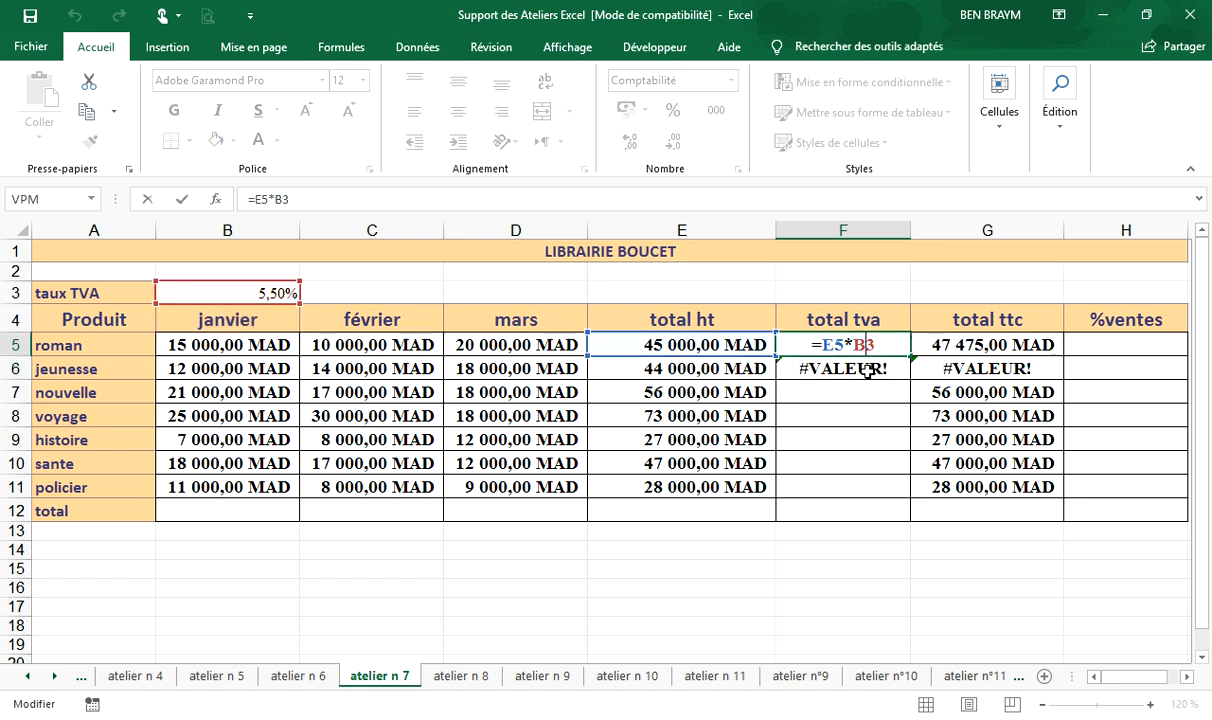
pyautogui.press('Return')
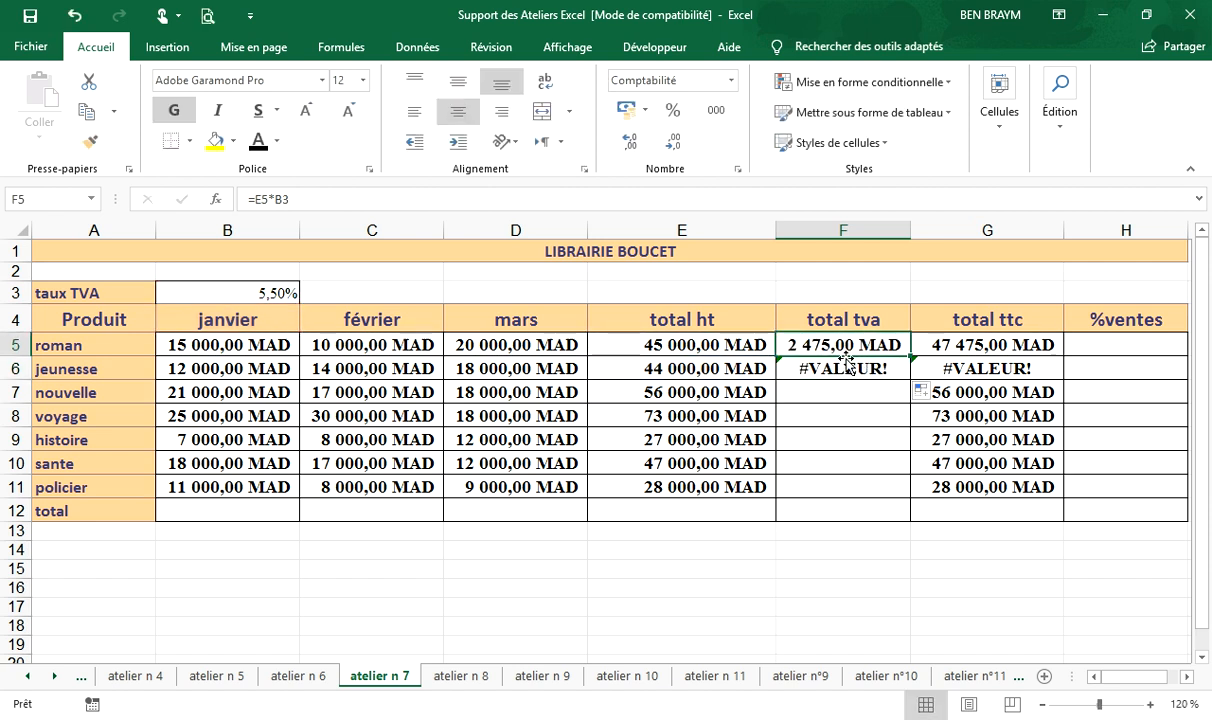
pyautogui.click(830, 366)
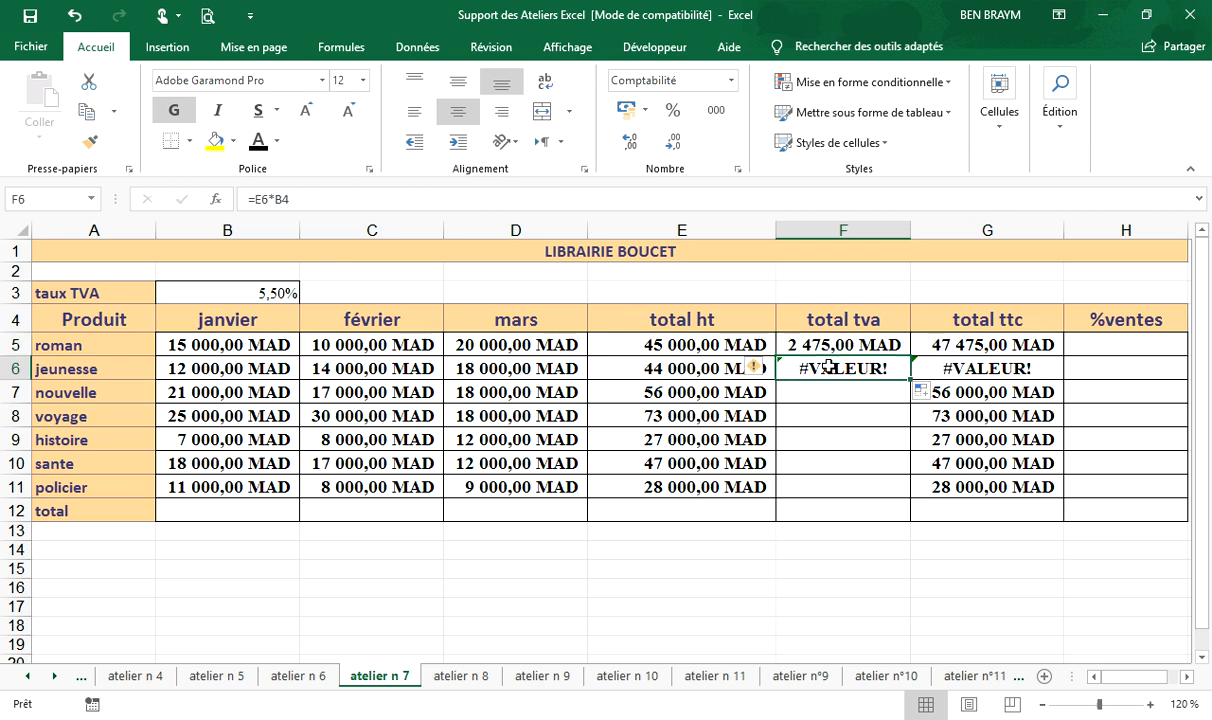
pyautogui.press('Delete')
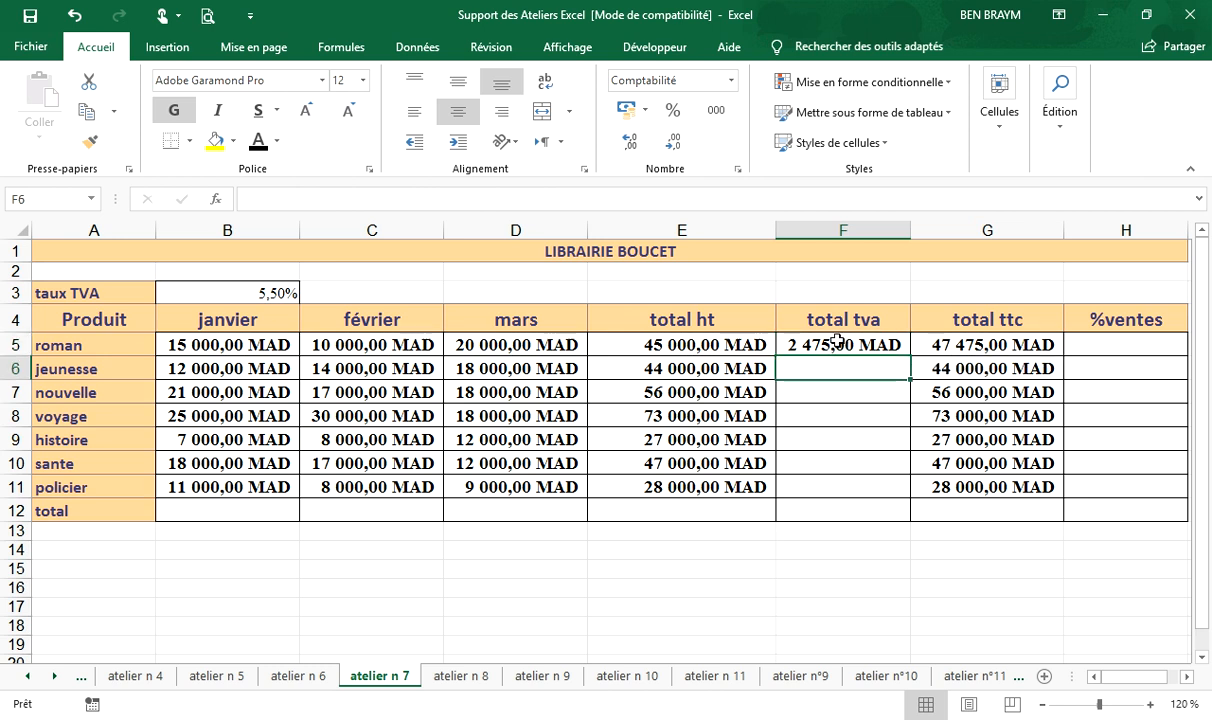
# Make the TVA rate reference absolute in F5 with =E5*$B$3, and fill the formula down to F11
pyautogui.doubleClick(838, 342)
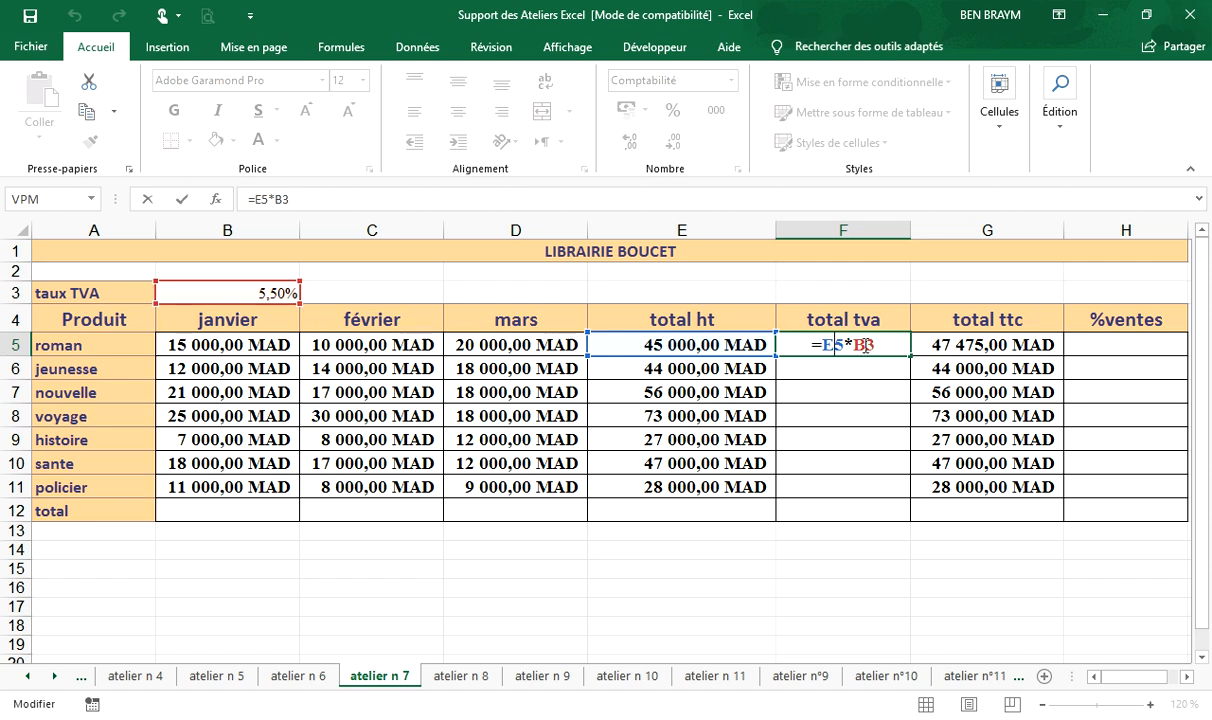
pyautogui.click(866, 345)
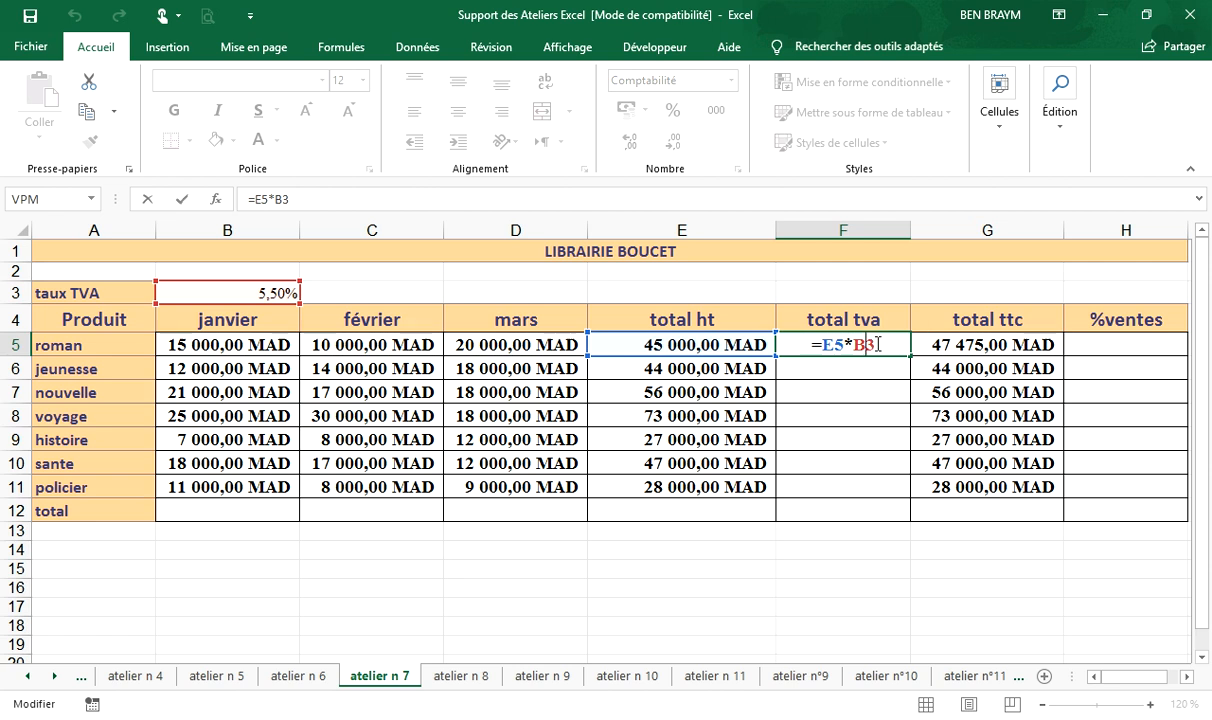
pyautogui.press('F4')
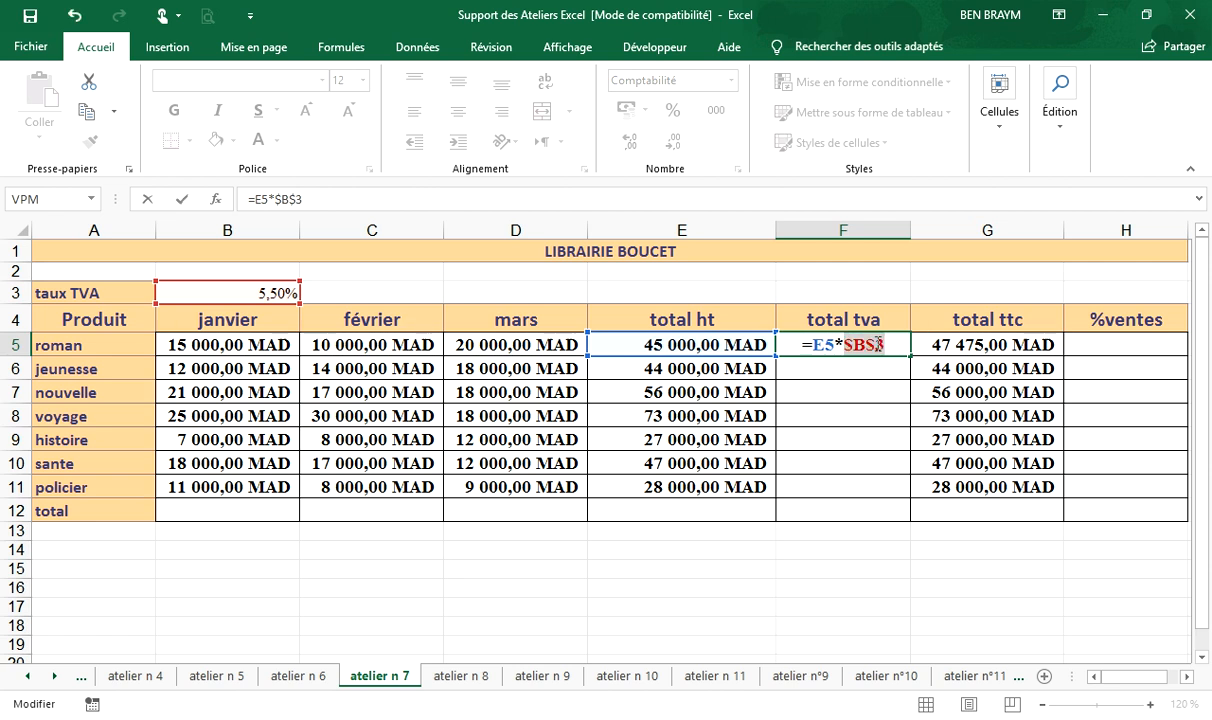
pyautogui.click(888, 347)
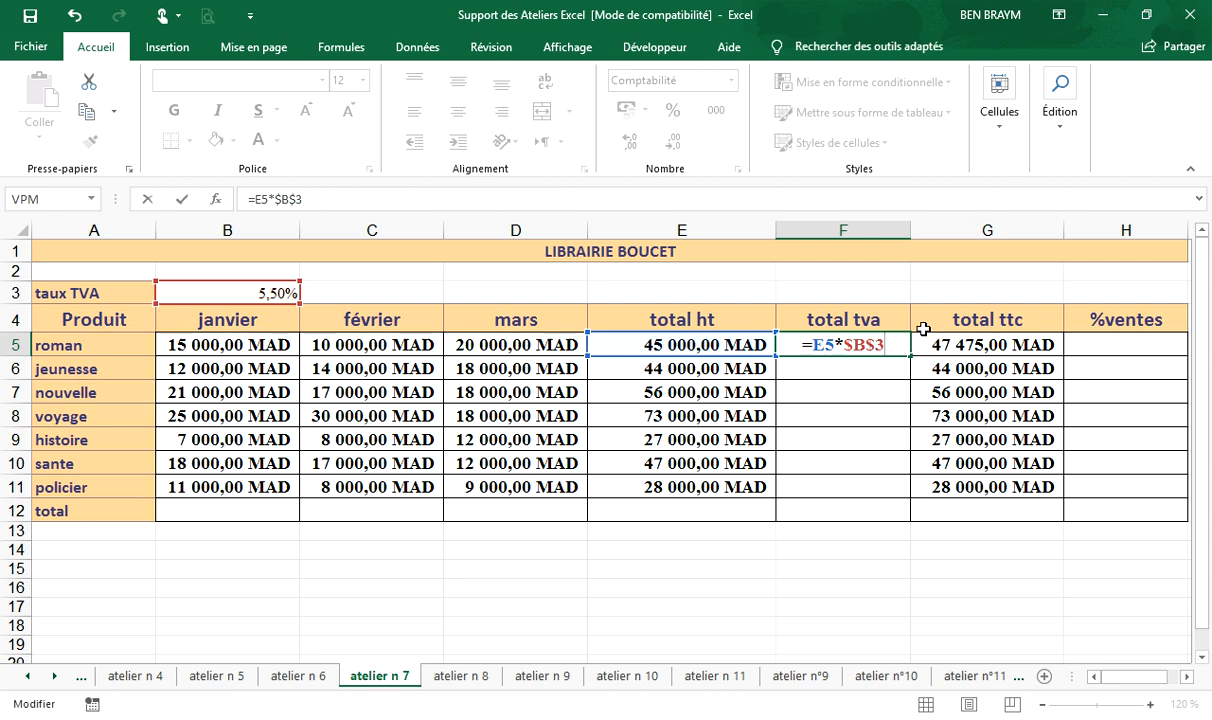
pyautogui.press('Return')
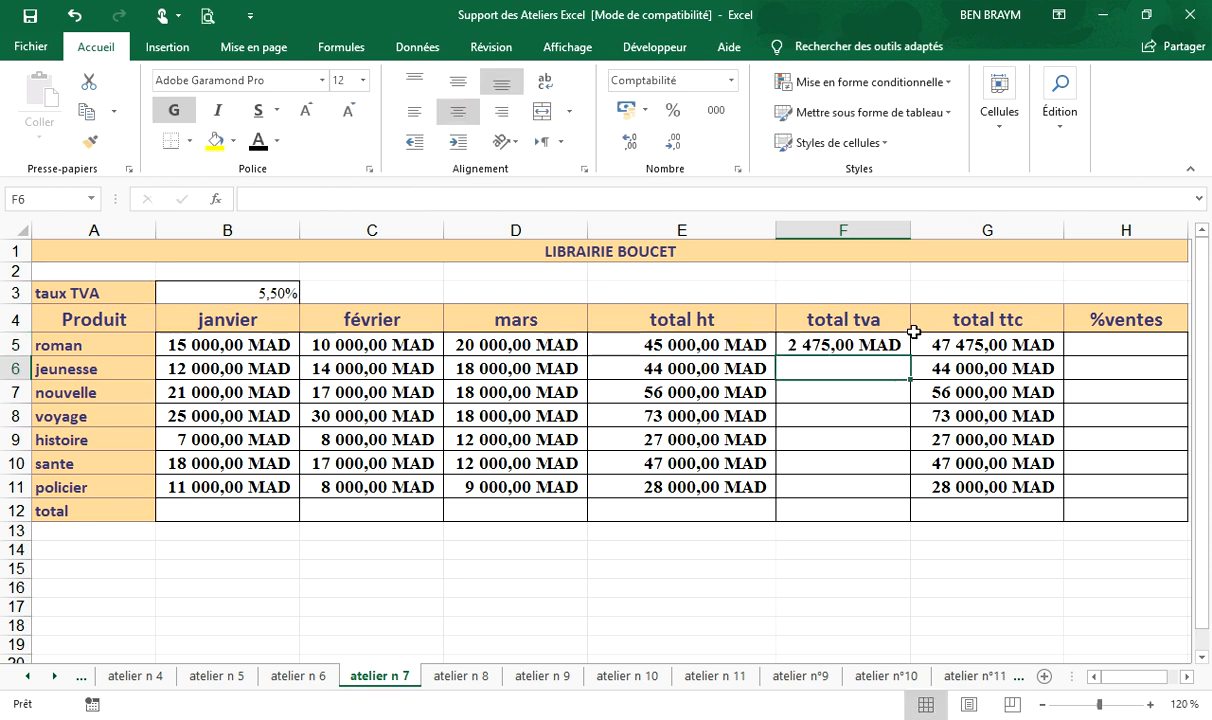
pyautogui.click(882, 345)
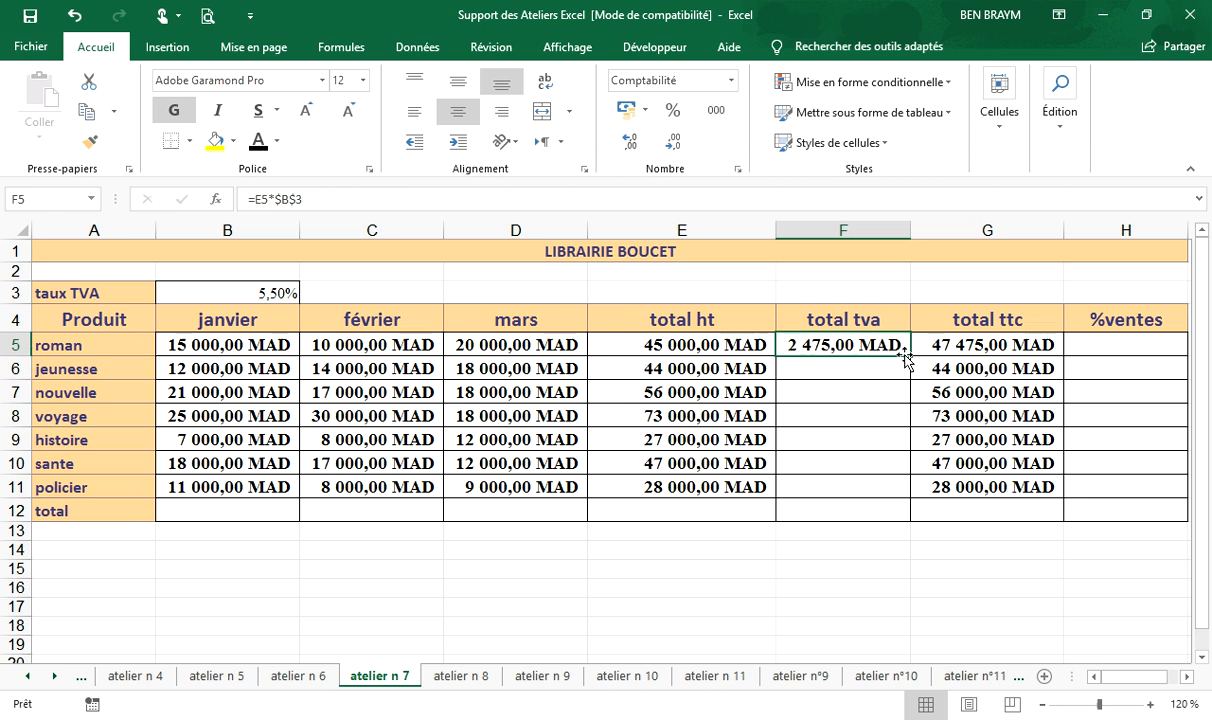
pyautogui.moveTo(910, 356); pyautogui.dragTo(905, 492)
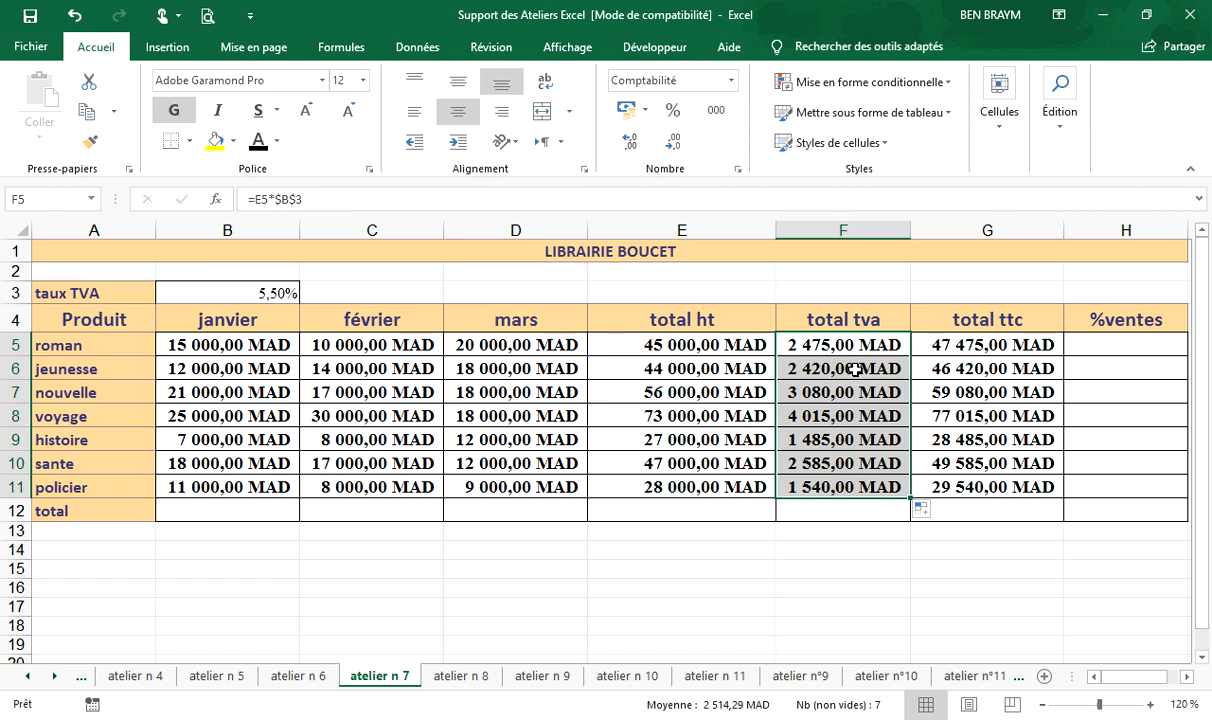
# Examine the cell references in the total tva formulas from F6 to F11
pyautogui.doubleClick(812, 366)
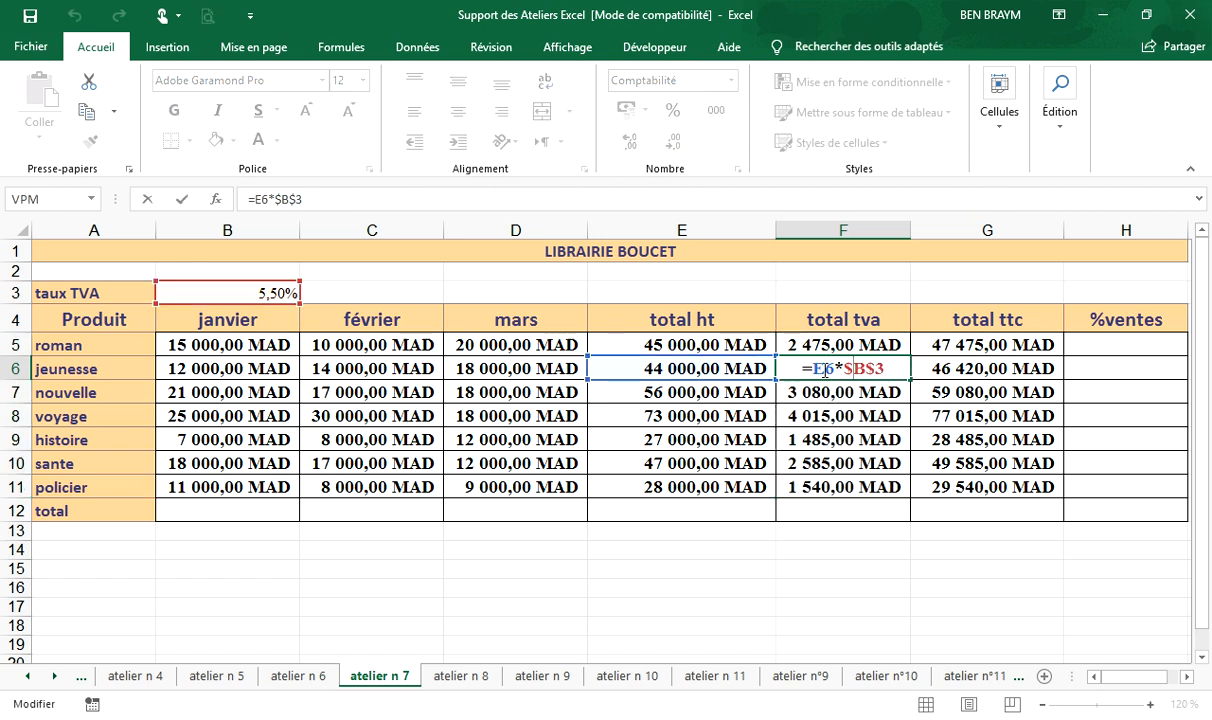
pyautogui.doubleClick(829, 394)
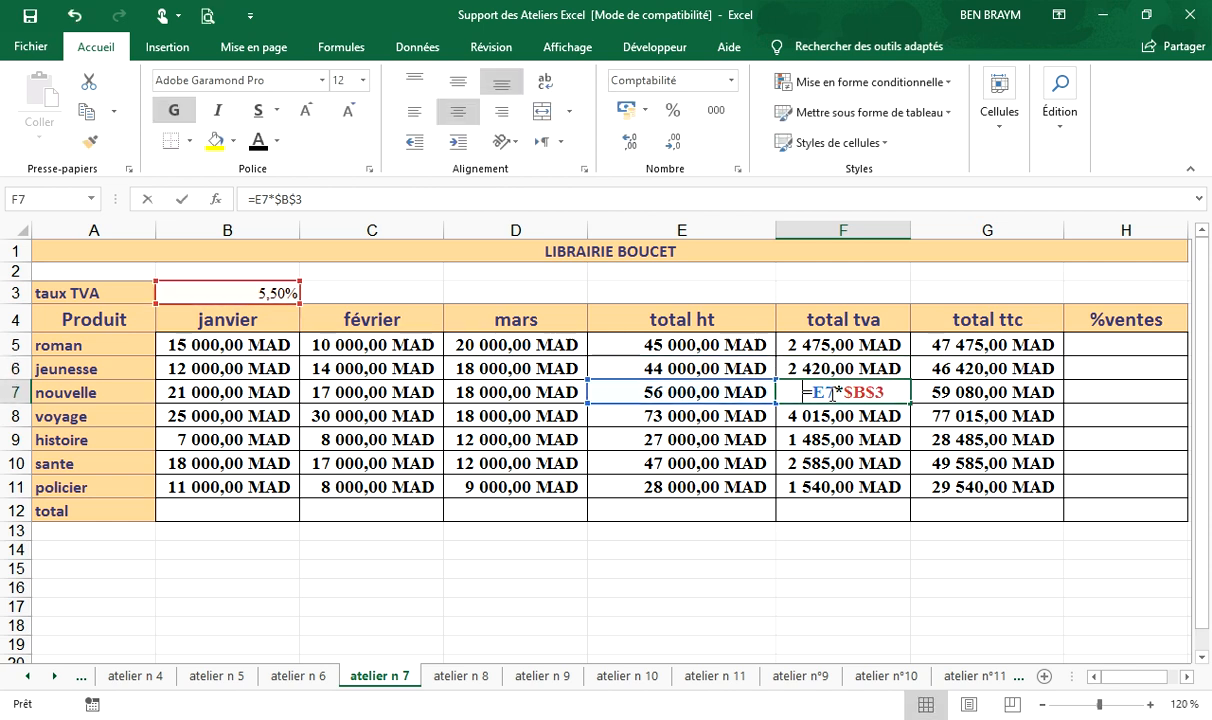
pyautogui.doubleClick(825, 419)
pyautogui.doubleClick(824, 416)
pyautogui.doubleClick(832, 439)
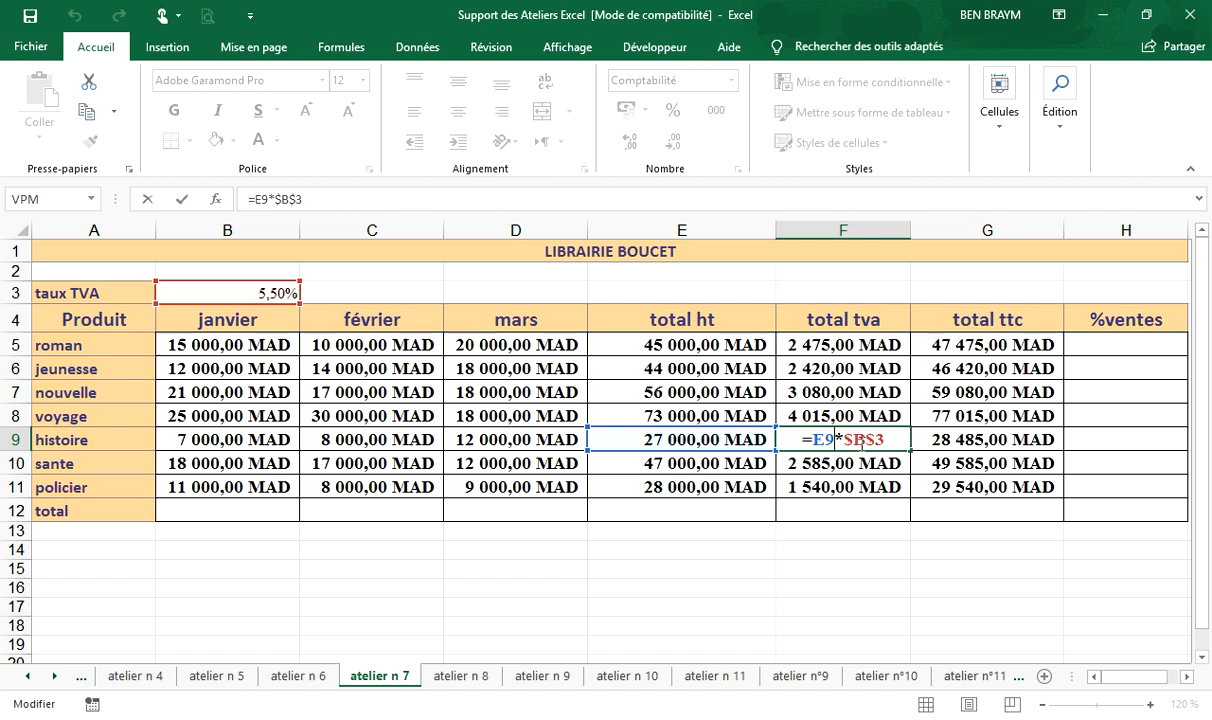
pyautogui.press('Escape')
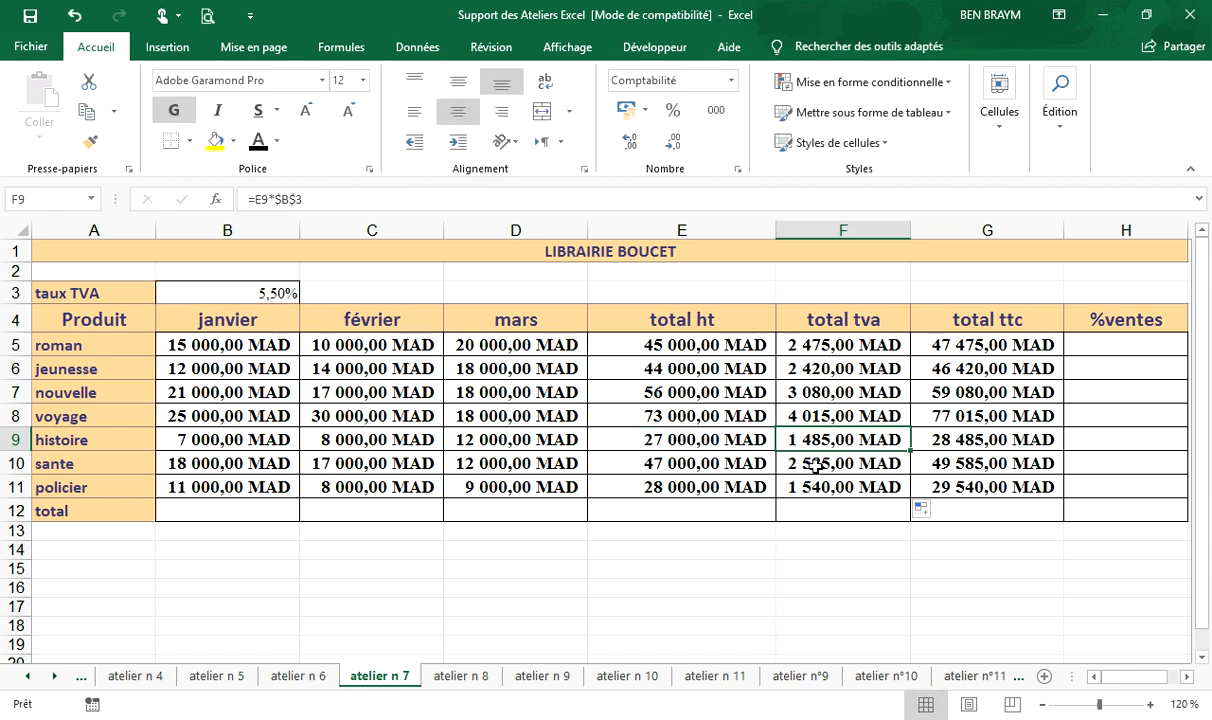
pyautogui.doubleClick(817, 465)
pyautogui.press('Escape')
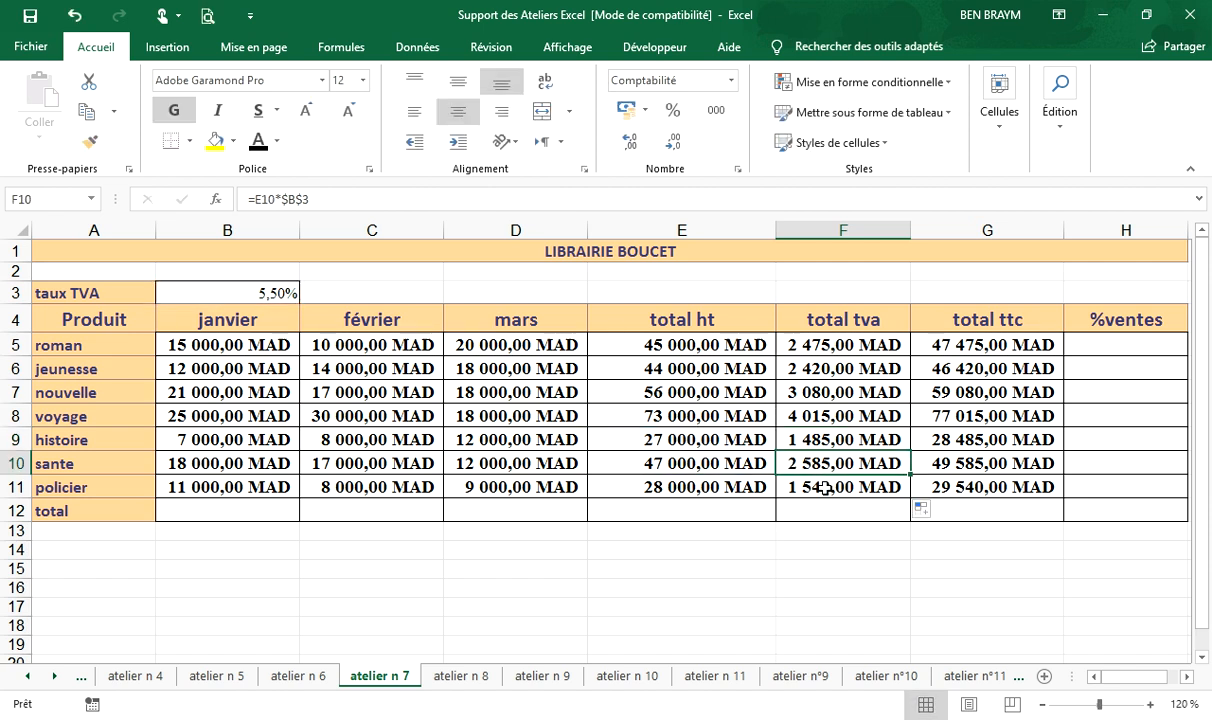
pyautogui.doubleClick(825, 489)
pyautogui.press('Escape')
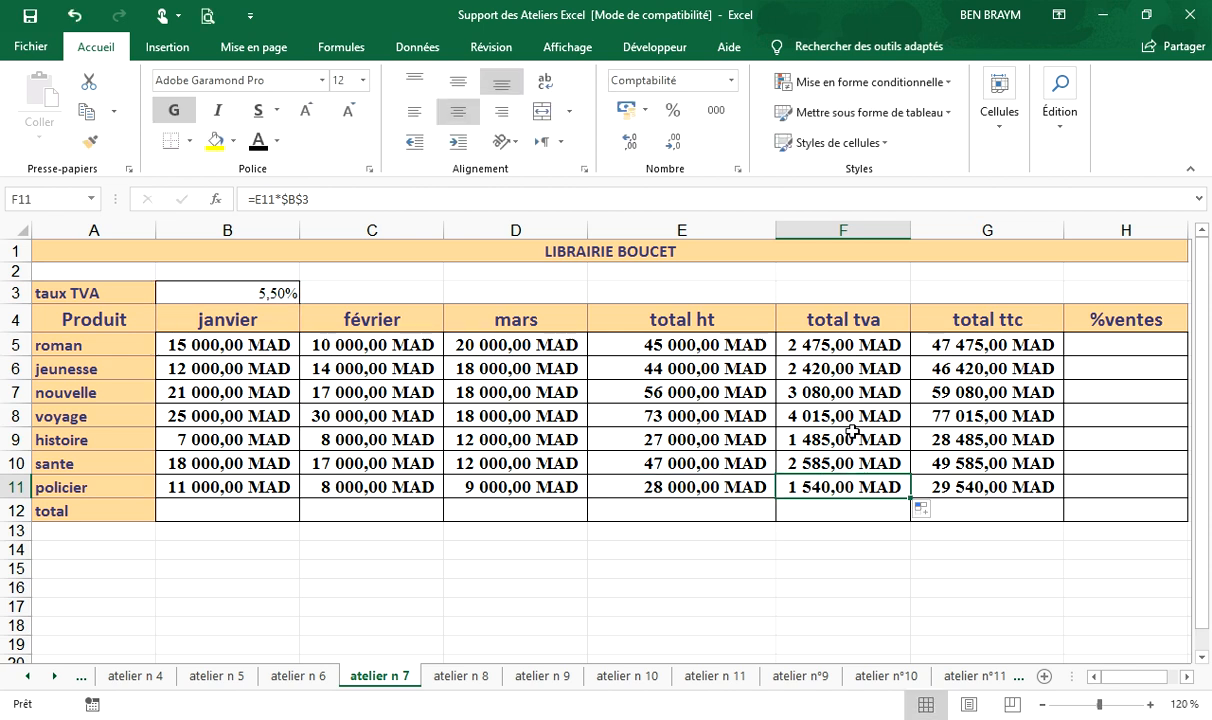
pyautogui.click(850, 346)
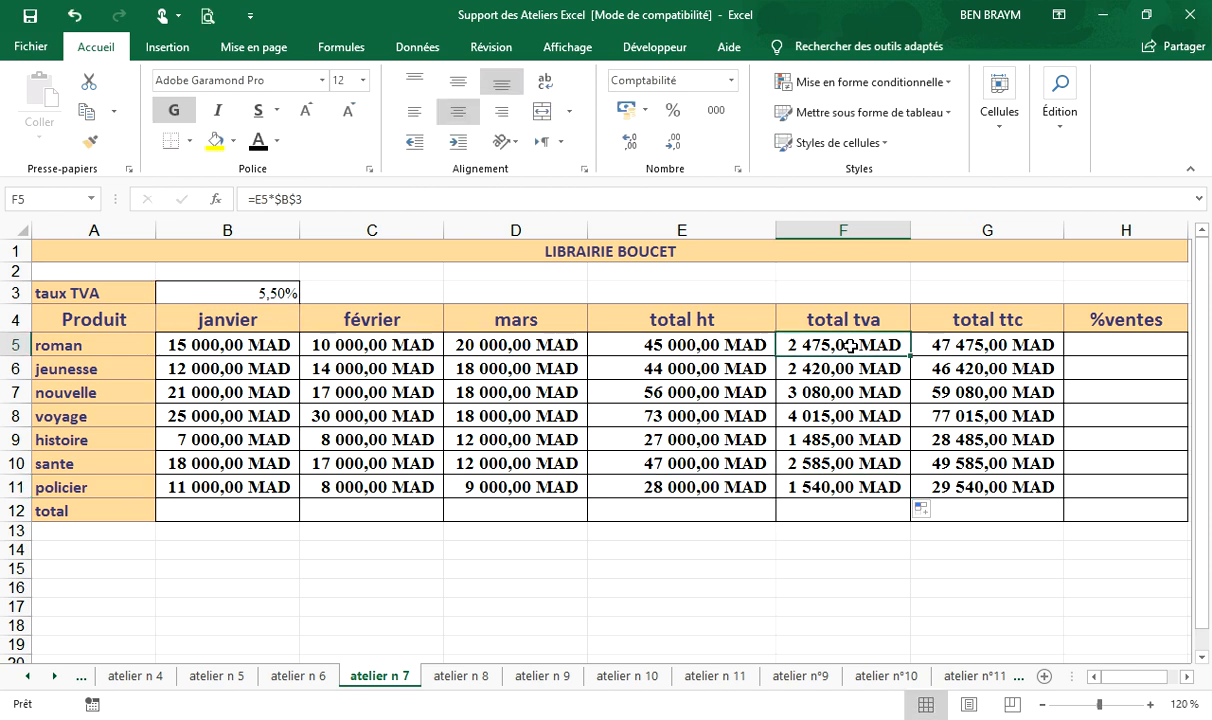
# Calculate the overall total ttc in G12 with the formula =somme(G5:G11)
pyautogui.click(1118, 343)
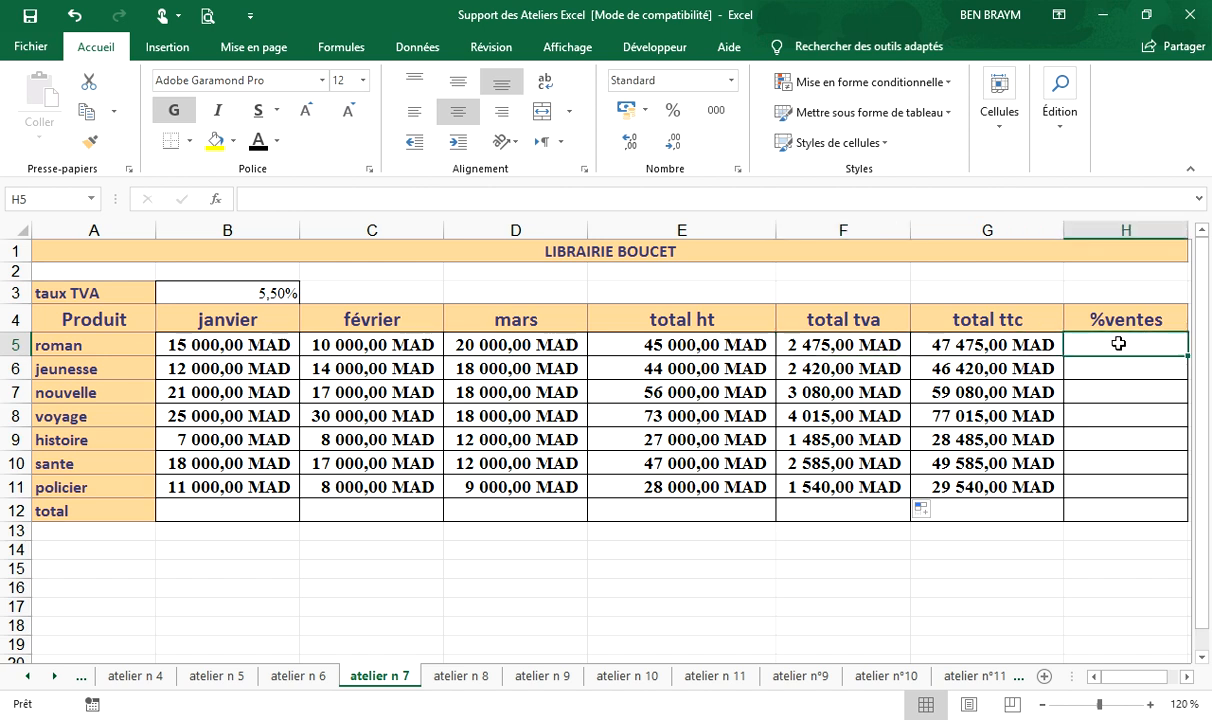
pyautogui.click(987, 512)
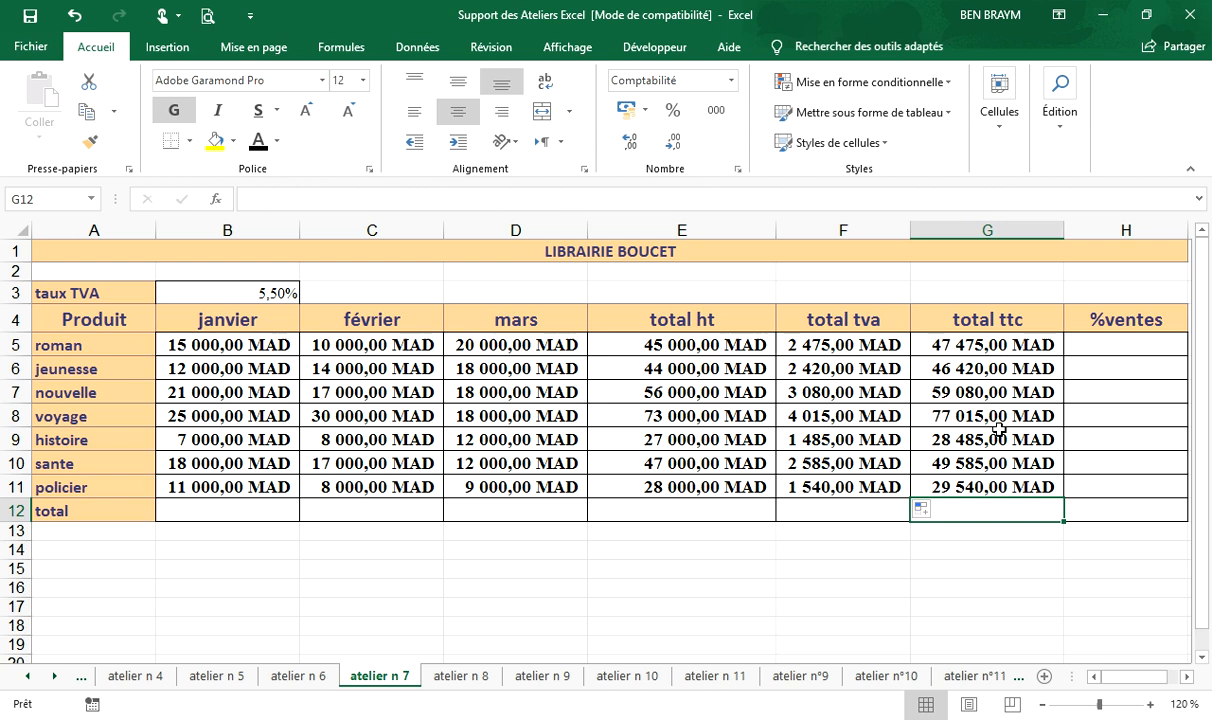
pyautogui.write('=somme(')
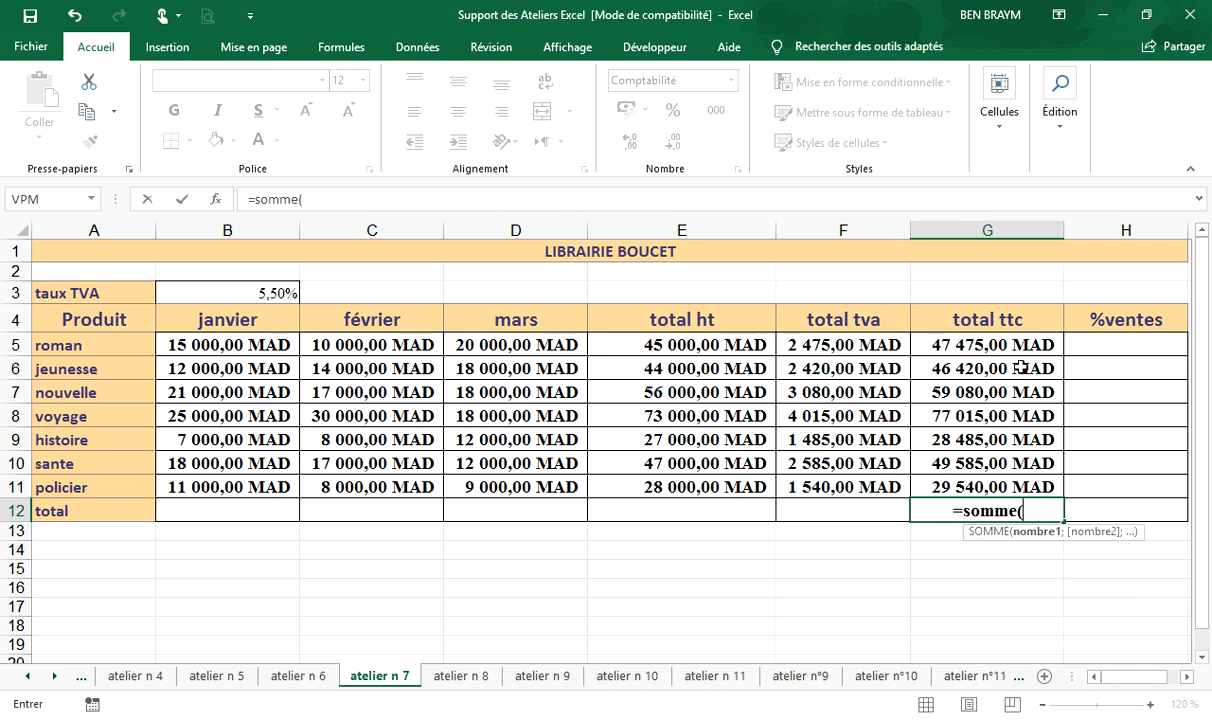
pyautogui.moveTo(1000, 345); pyautogui.dragTo(1001, 485)
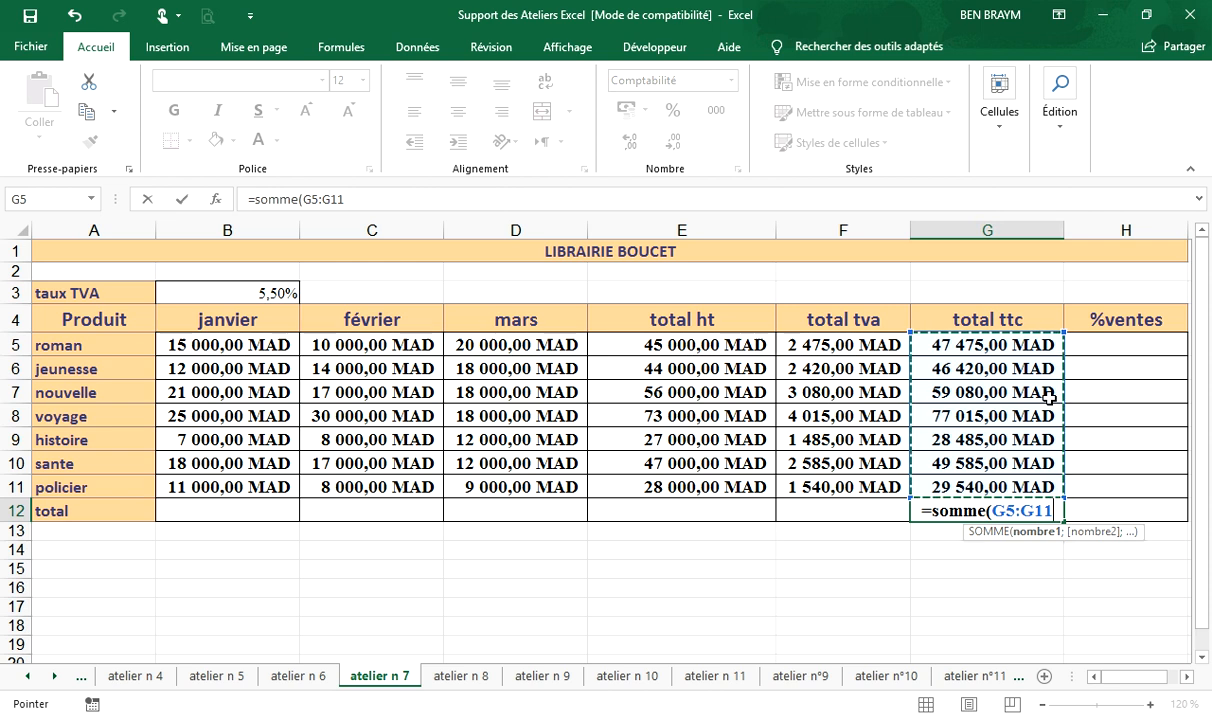
pyautogui.press('Return')
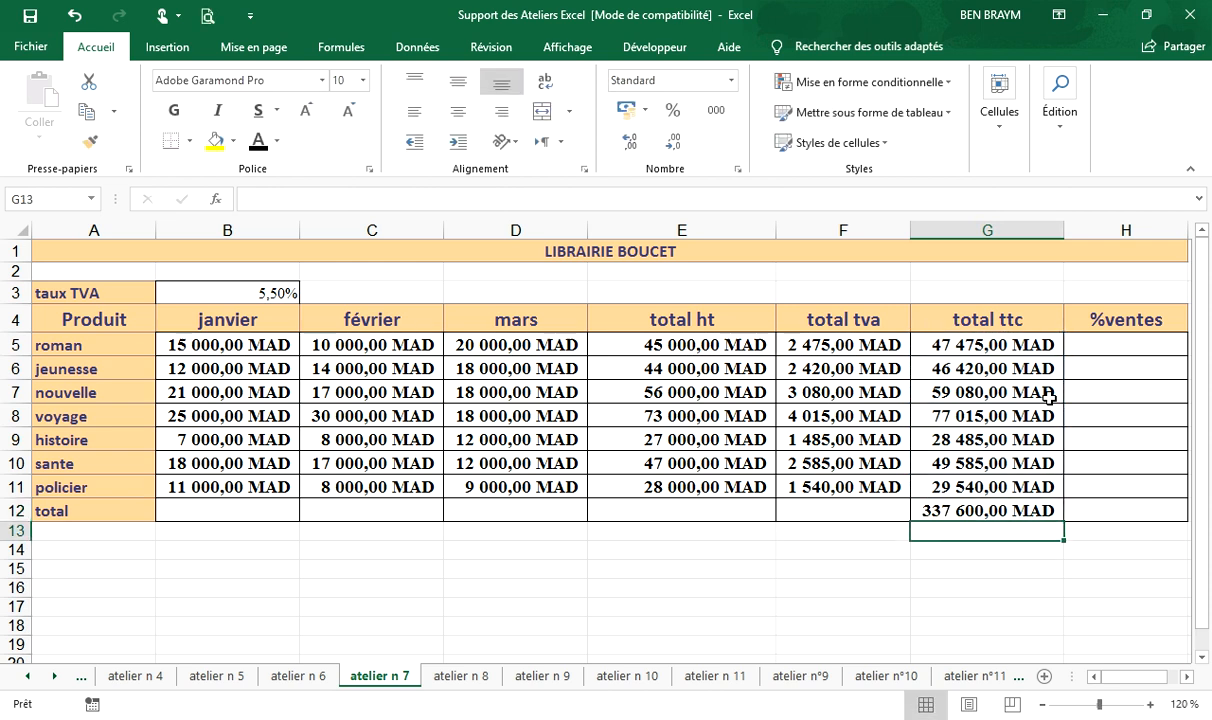
# Fill the total formula from G12 across the total row to B12, and adjust the widths of columns B to F to fit the amounts
pyautogui.click(969, 512)
pyautogui.moveTo(1063, 524); pyautogui.dragTo(188, 512)
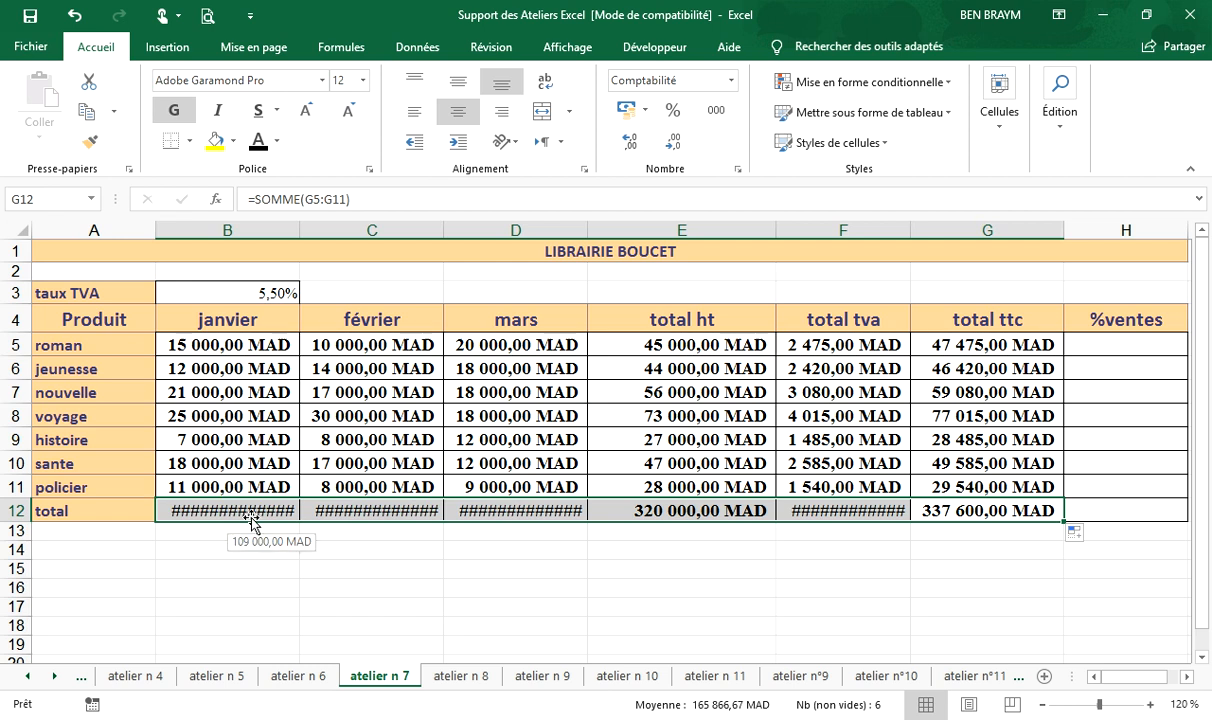
pyautogui.moveTo(299, 228); pyautogui.dragTo(318, 229)
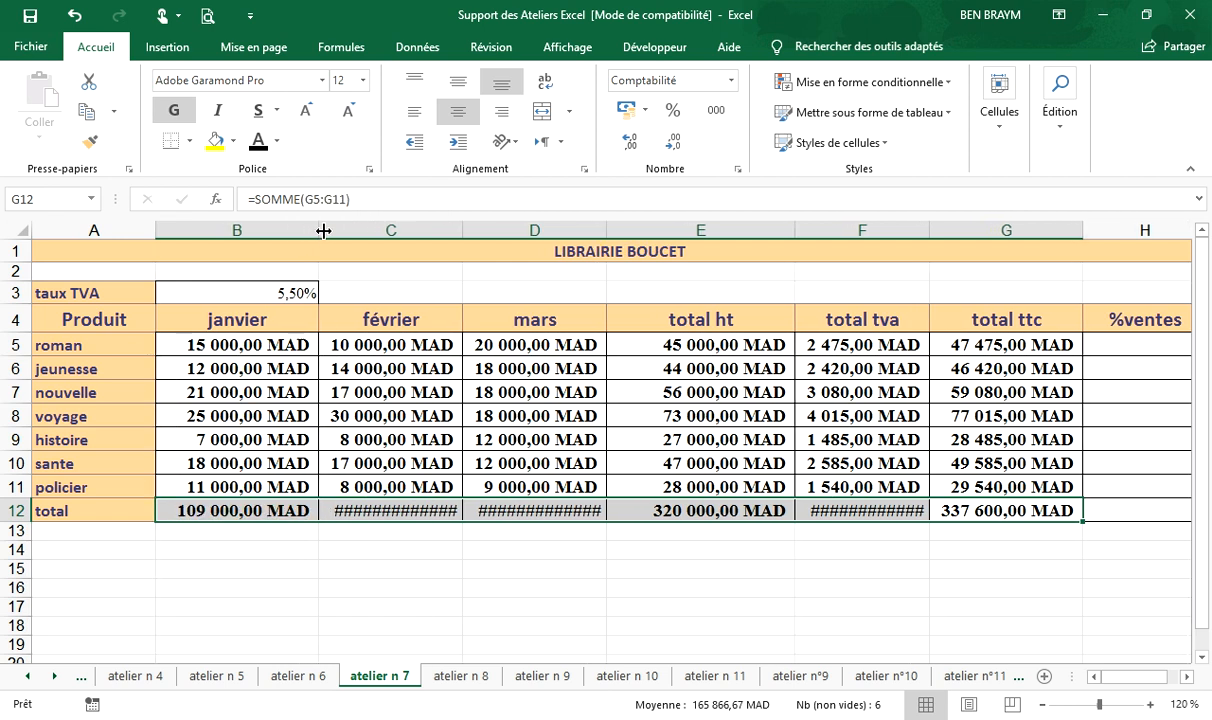
pyautogui.moveTo(462, 230); pyautogui.dragTo(484, 230)
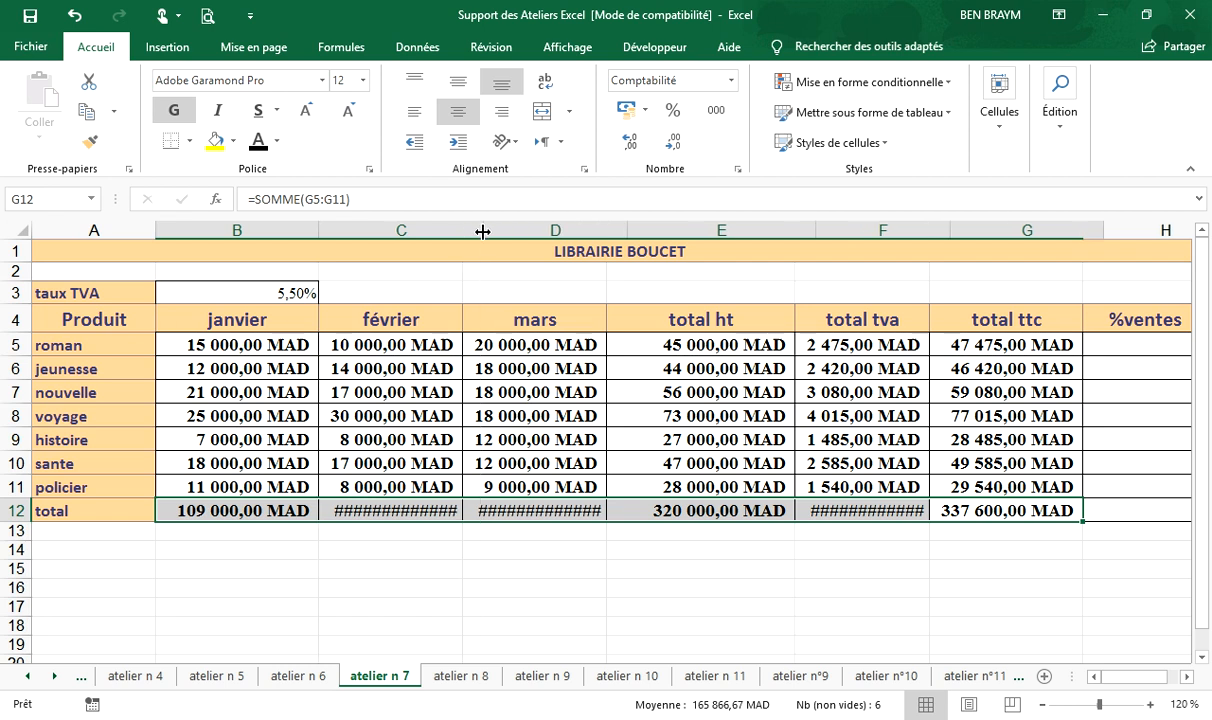
pyautogui.moveTo(627, 230); pyautogui.dragTo(652, 230)
pyautogui.moveTo(838, 230); pyautogui.dragTo(821, 230)
pyautogui.moveTo(955, 230); pyautogui.dragTo(985, 230)
# Calculate roman's %ventes in H5 with the formula =G5/$G$12, keeping the overall total ttc reference absolute
pyautogui.hscroll(1, 1125, 644)
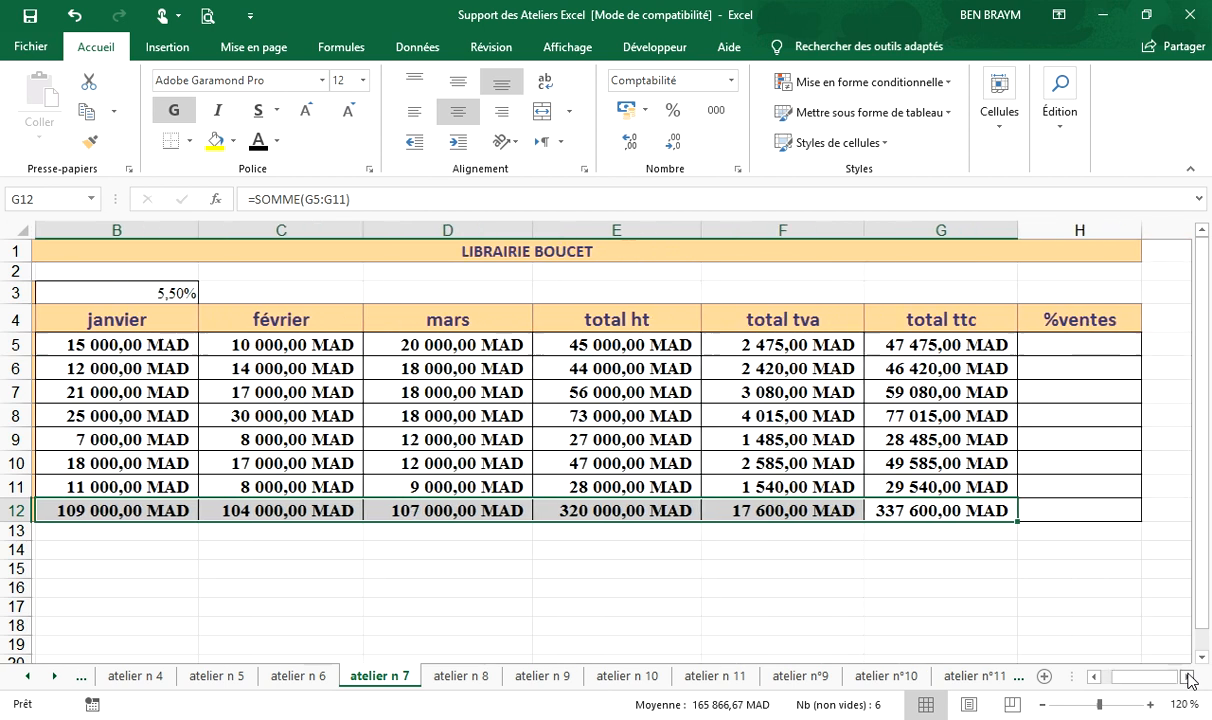
pyautogui.click(1076, 343)
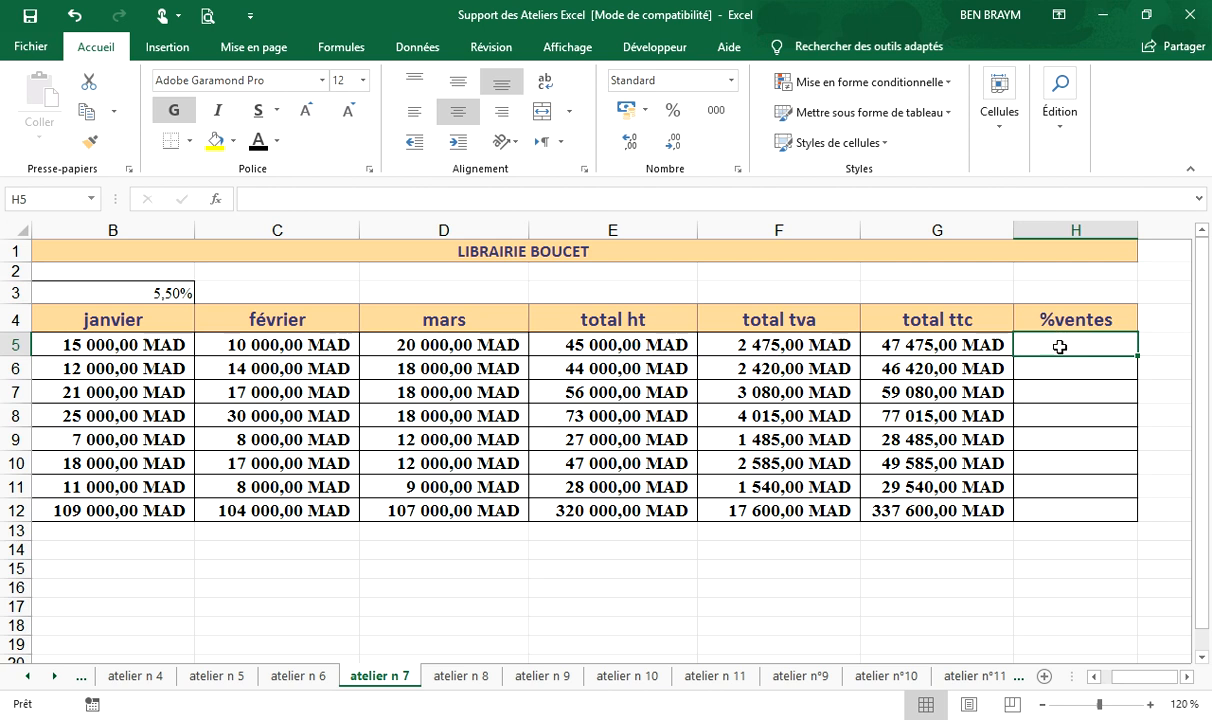
pyautogui.write('=')
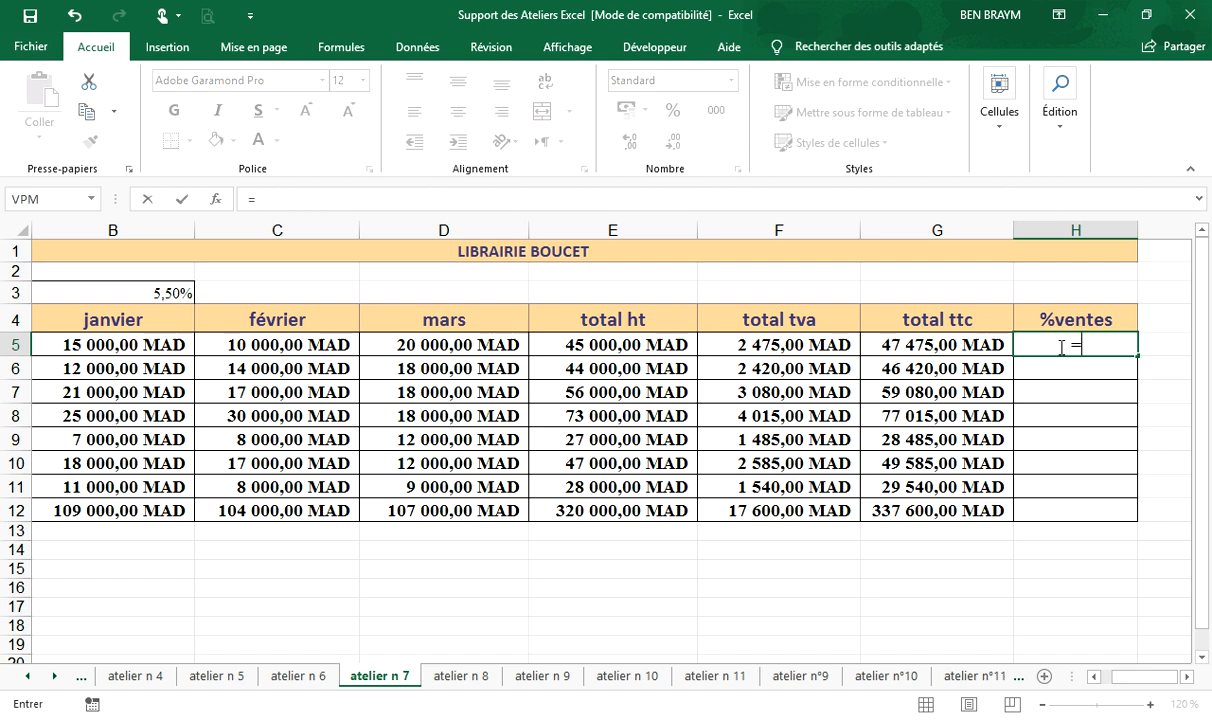
pyautogui.click(925, 345)
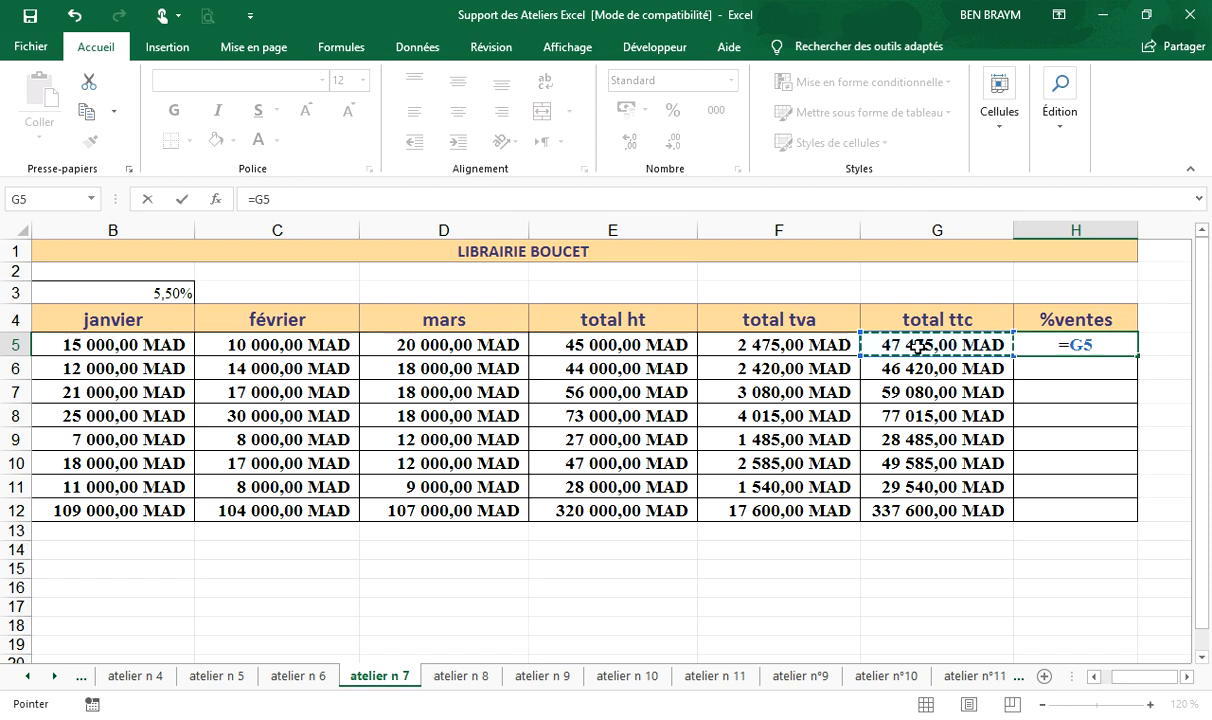
pyautogui.write('/')
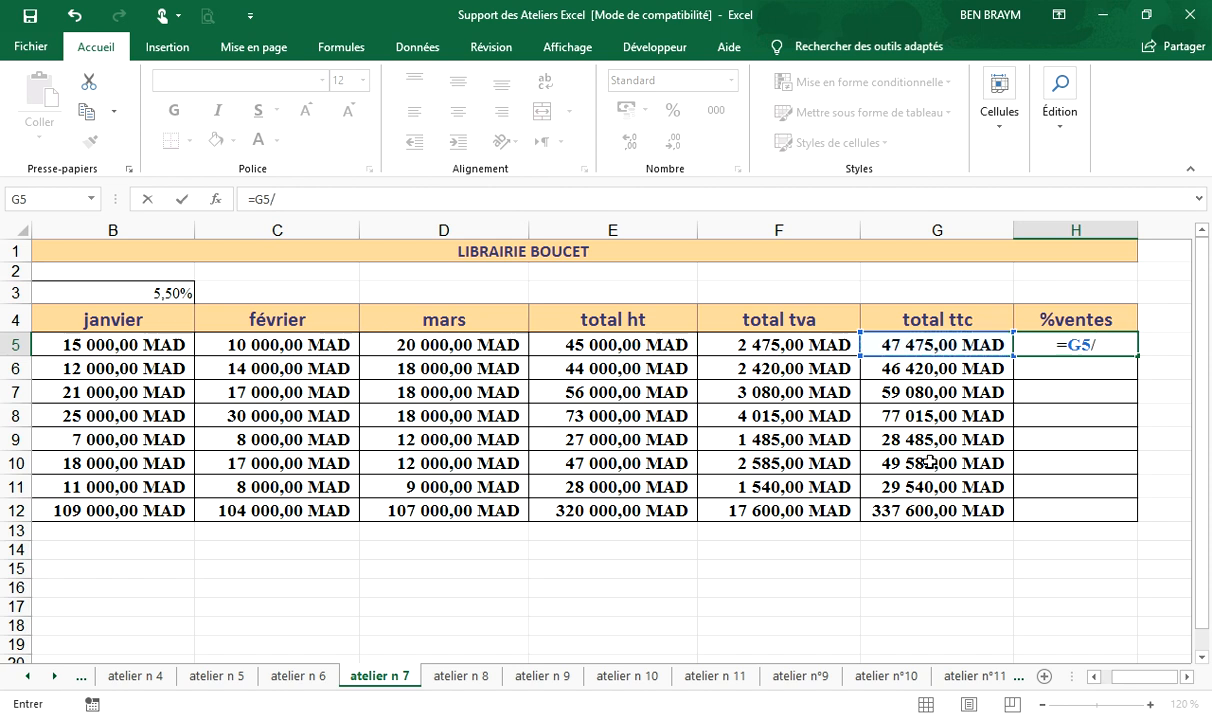
pyautogui.click(921, 511)
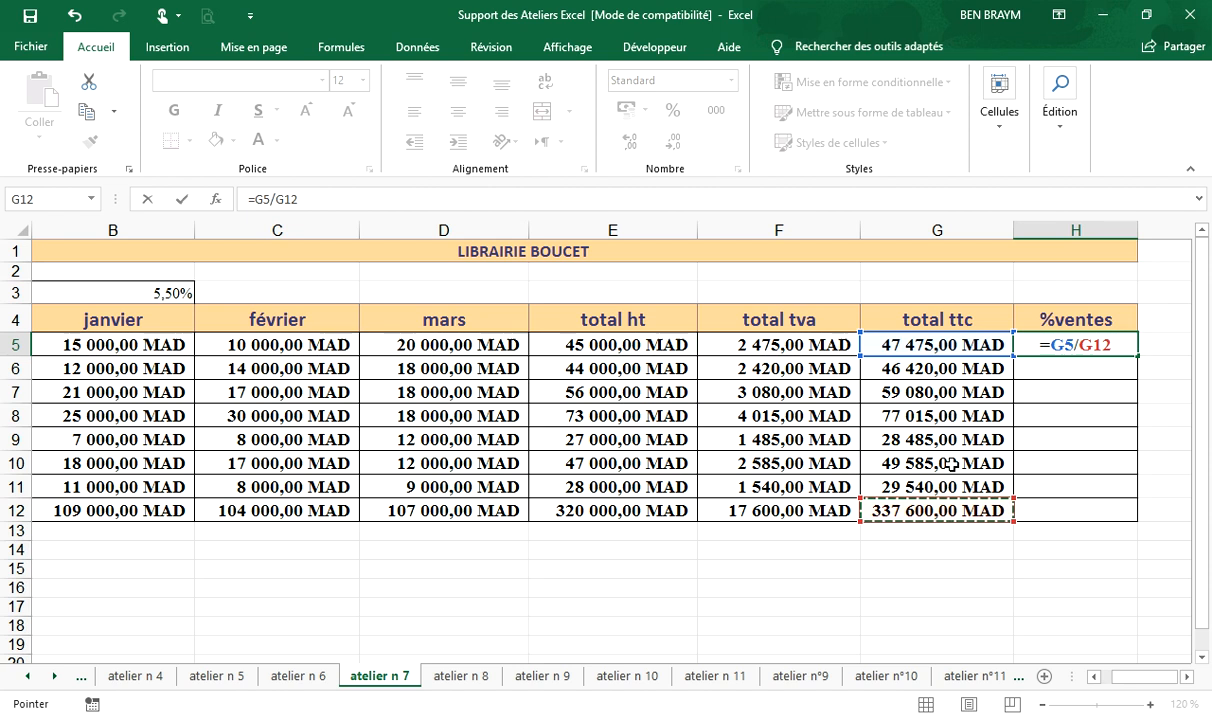
pyautogui.click(1101, 345)
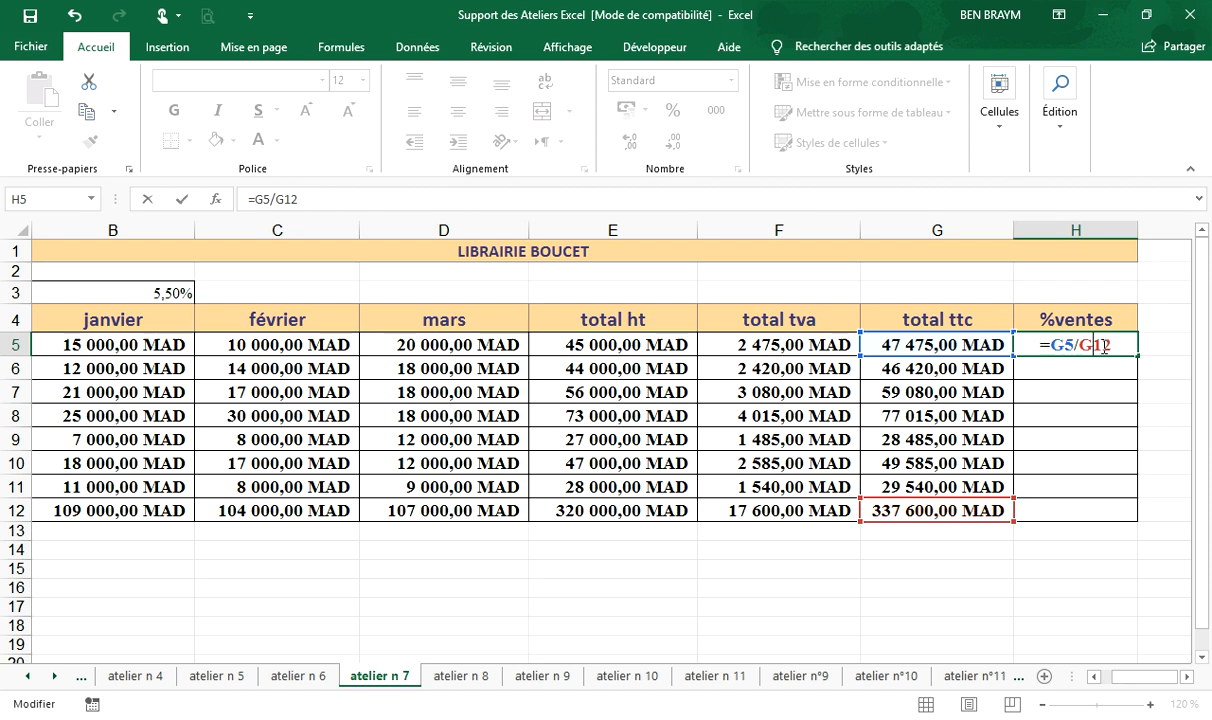
pyautogui.press('F4')
pyautogui.press('Return')
# Fill the %ventes formula from H5 down to H12, and format the filled cells as percentages
pyautogui.click(1104, 347)
pyautogui.moveTo(1137, 360); pyautogui.dragTo(1127, 515)
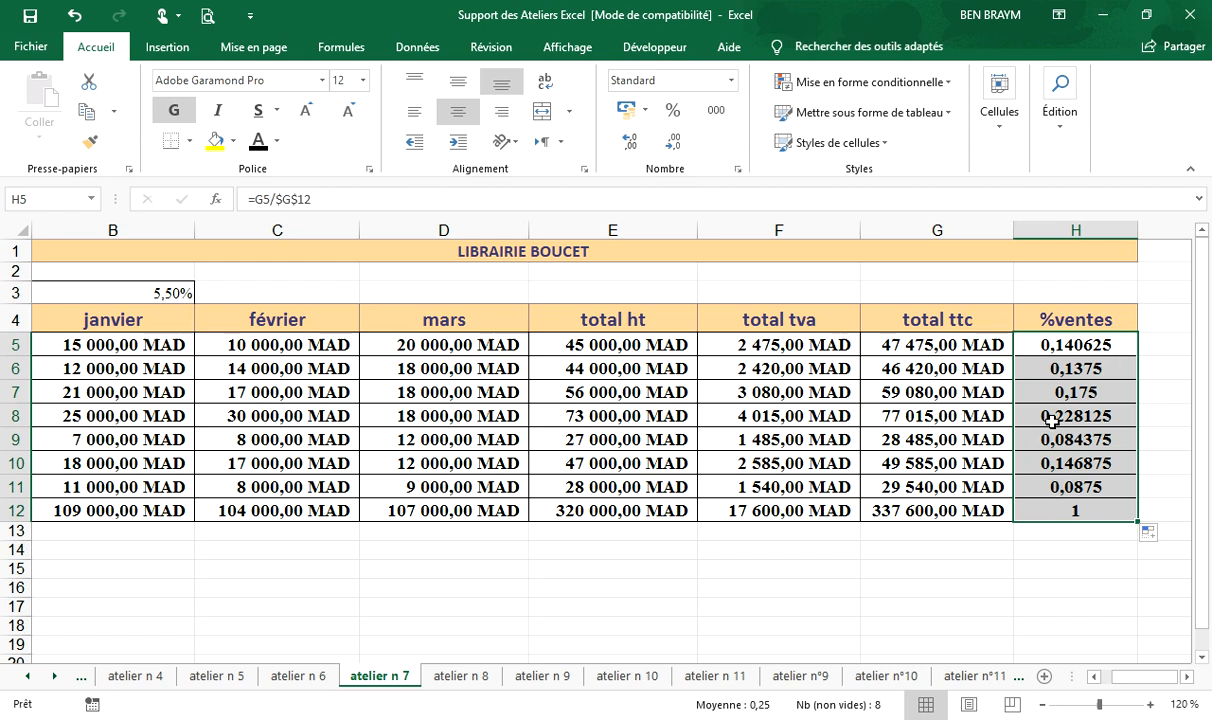
pyautogui.click(671, 113)
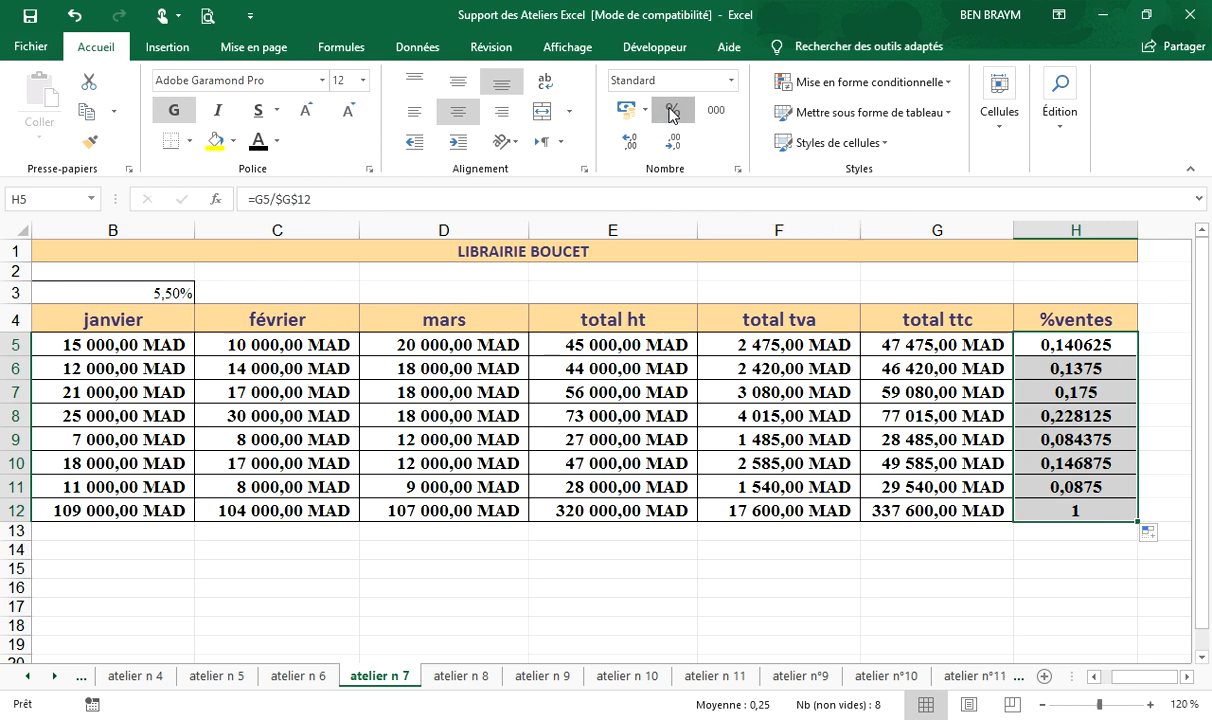